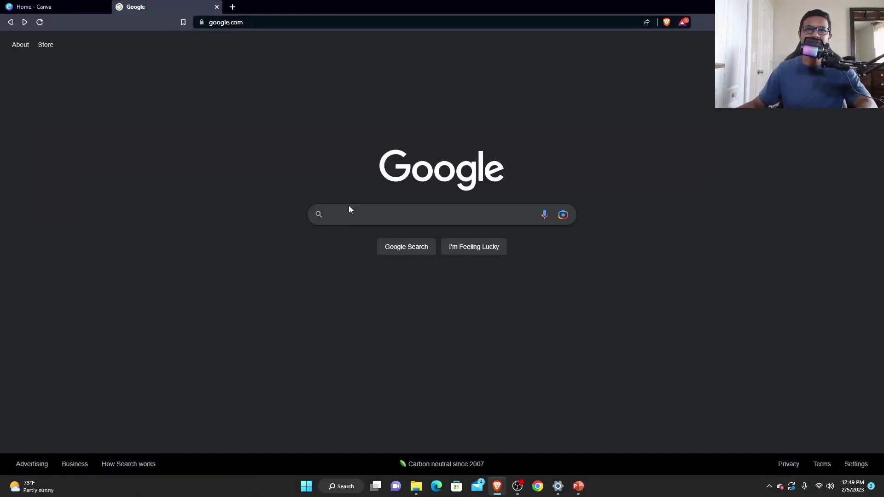
Search Google for "emulator zone + snes emulator" and open the Snes9x Windows emulator result in a new tab
click(348, 215)
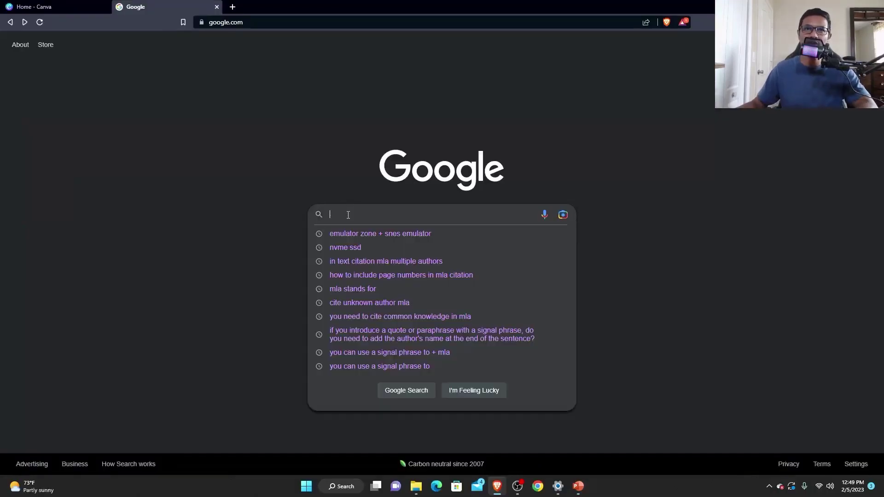
click(365, 238)
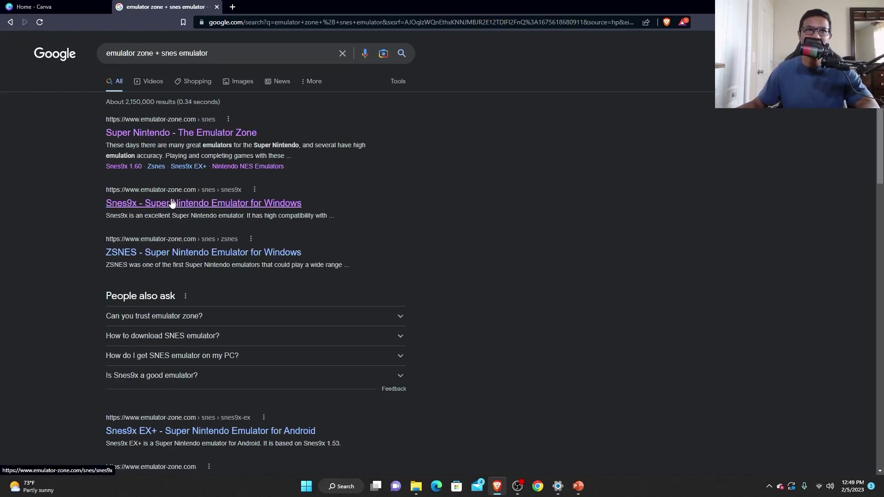
right_click(172, 202)
click(188, 209)
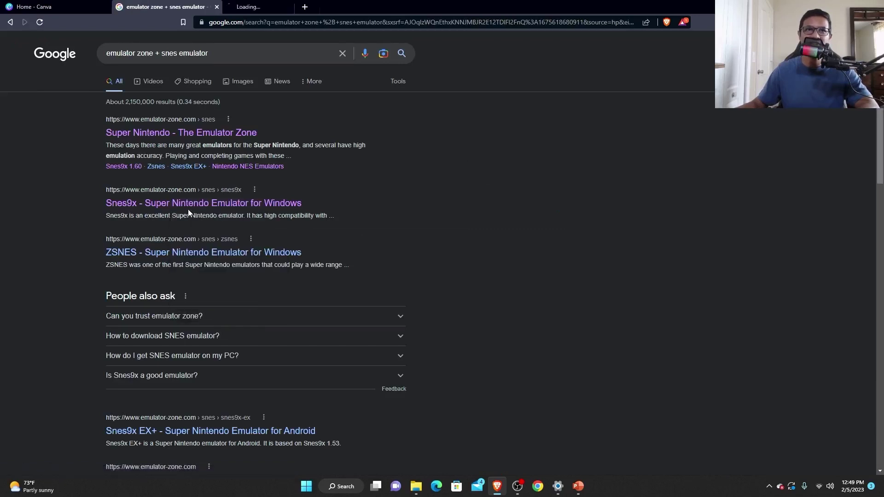
click(249, 7)
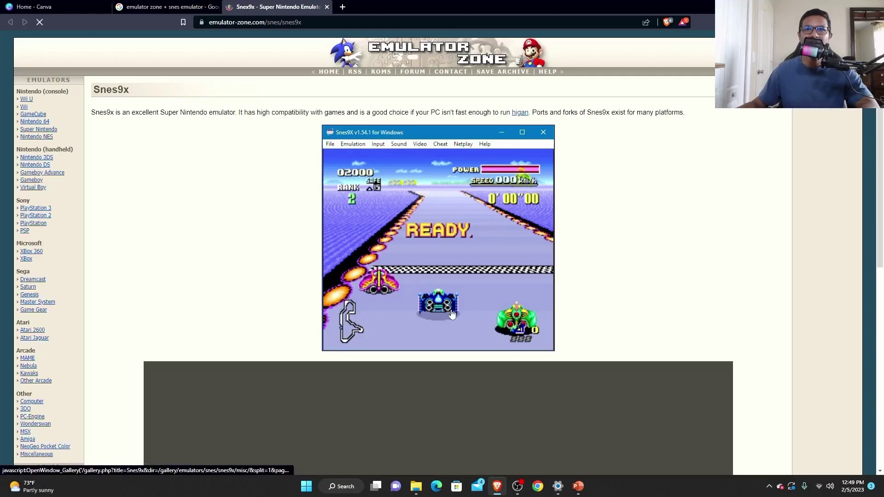
Start downloading the 64-bit Windows version of Snes9x 1.60, choosing the "youtube test" folder on Leven 1tb SSD (D:) as the save location
scroll(450, 311, down, 8)
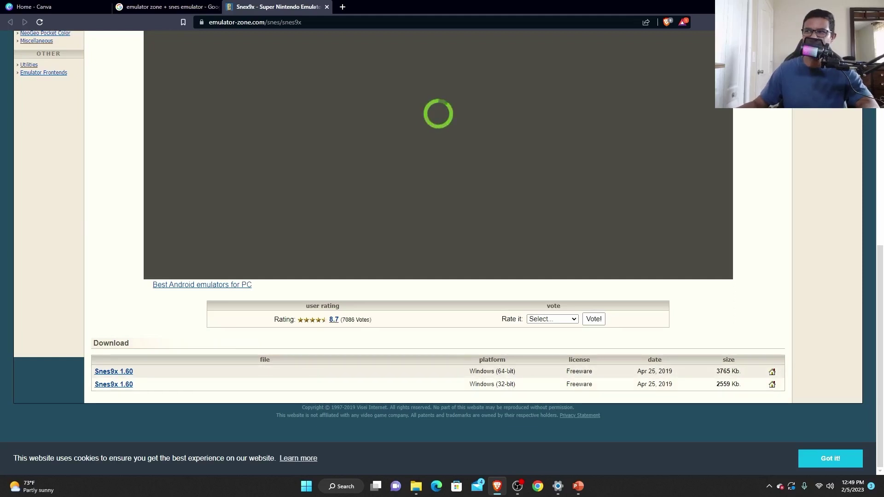
click(118, 373)
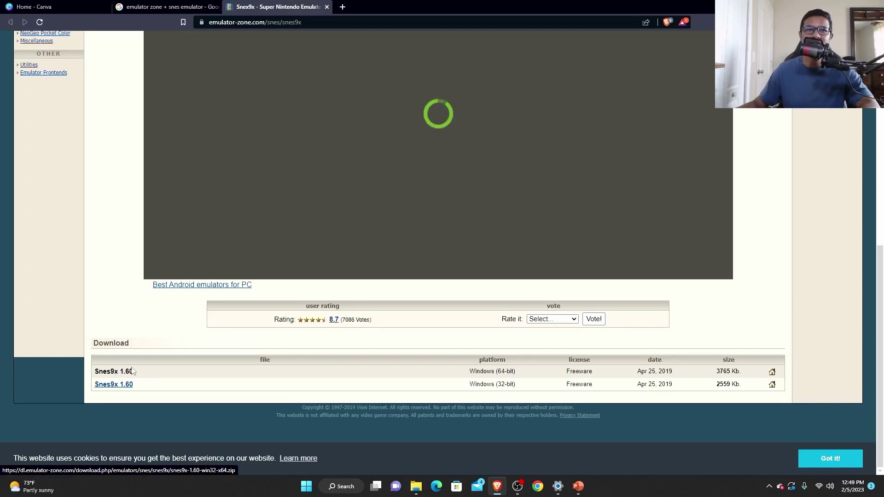
click(351, 238)
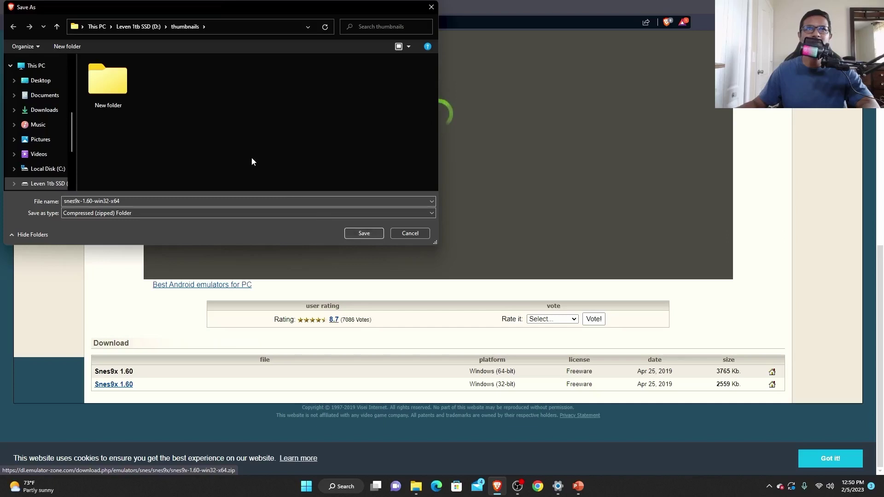
scroll(62, 145, up, 1)
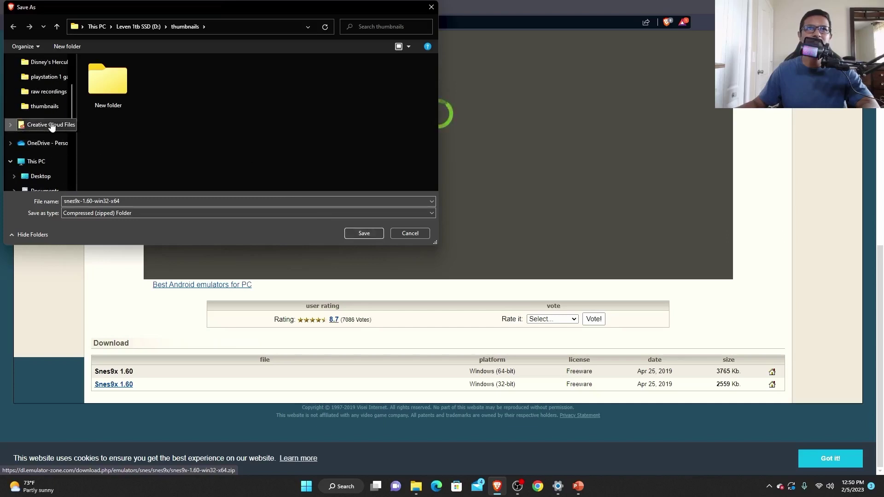
scroll(50, 120, down, 3)
click(50, 120)
scroll(120, 138, down, 3)
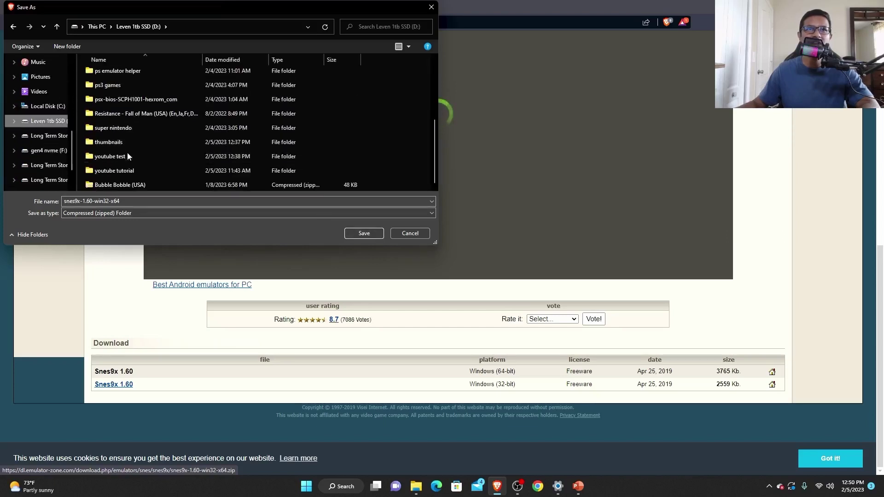
double_click(128, 155)
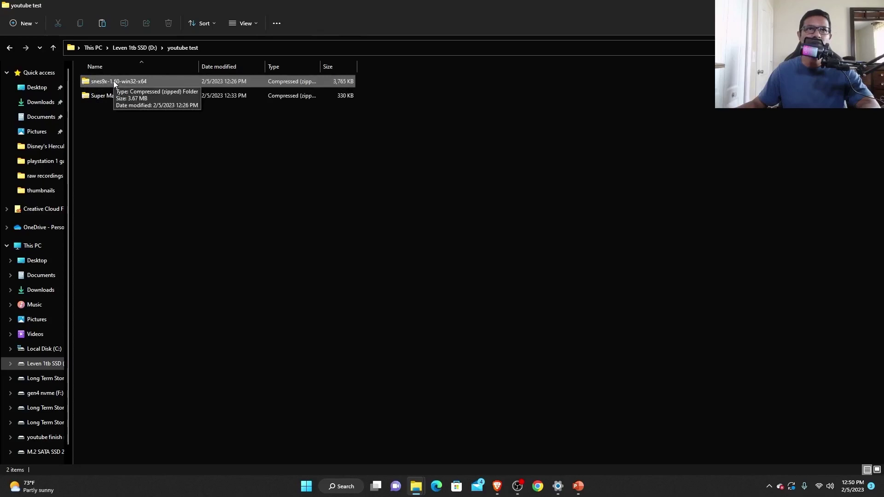
Extract the snes9x-1.60-win32-x64 zip archive into the "youtube test" folder
right_click(113, 82)
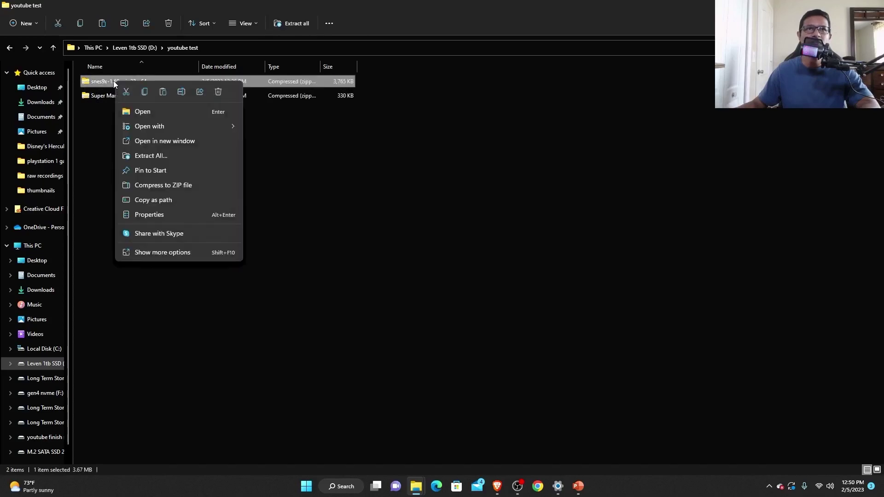
click(156, 156)
click(532, 332)
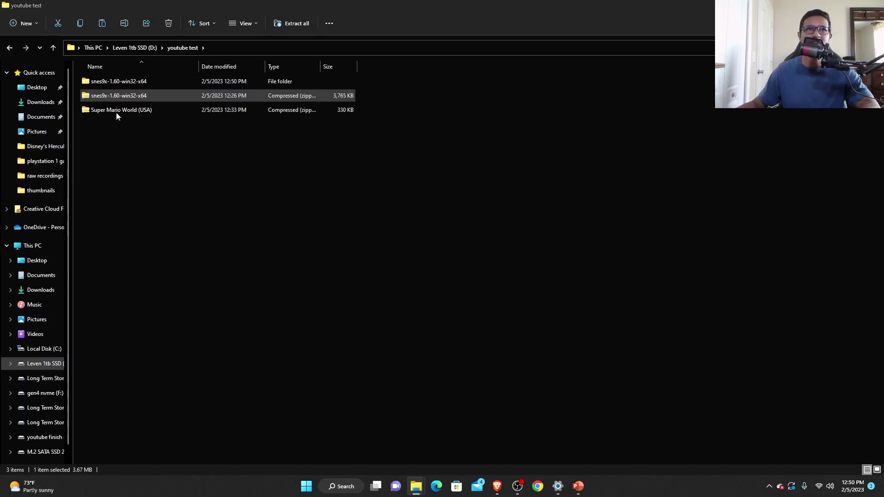
Launch snes9x-x64 from the extracted snes9x-1.60-win32-x64 folder and move its window clear of the file list
double_click(121, 81)
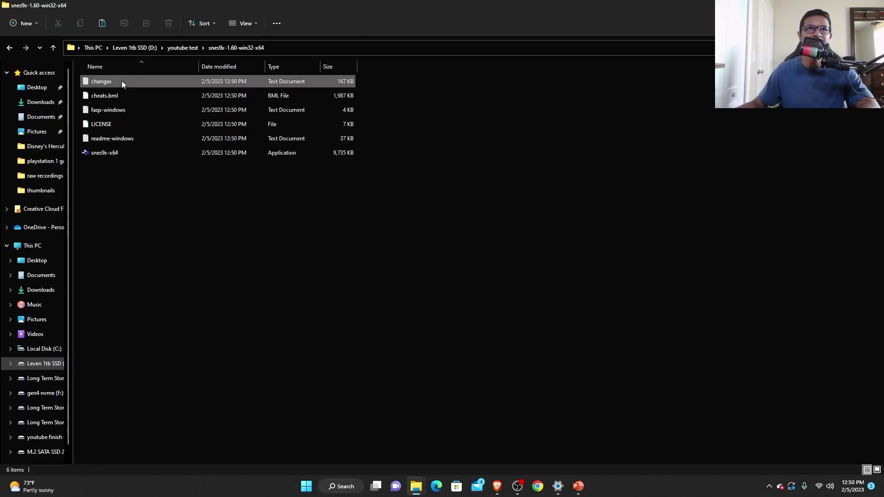
double_click(112, 154)
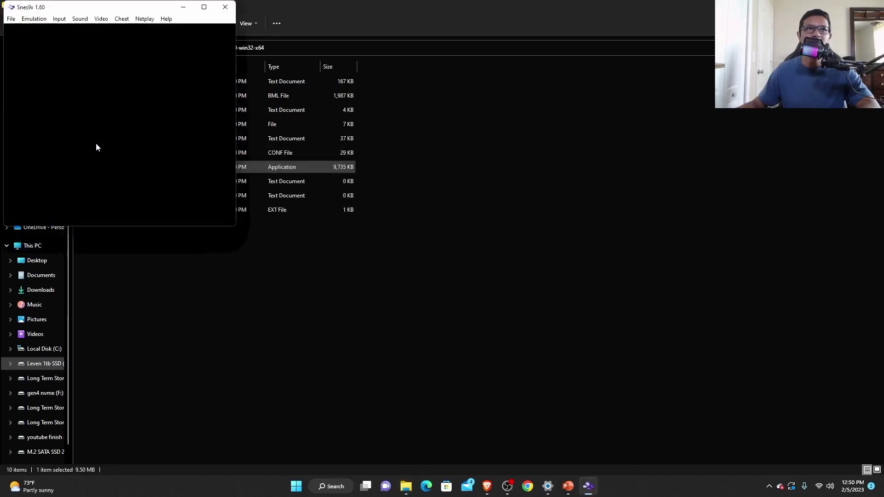
drag(86, 6, 453, 153)
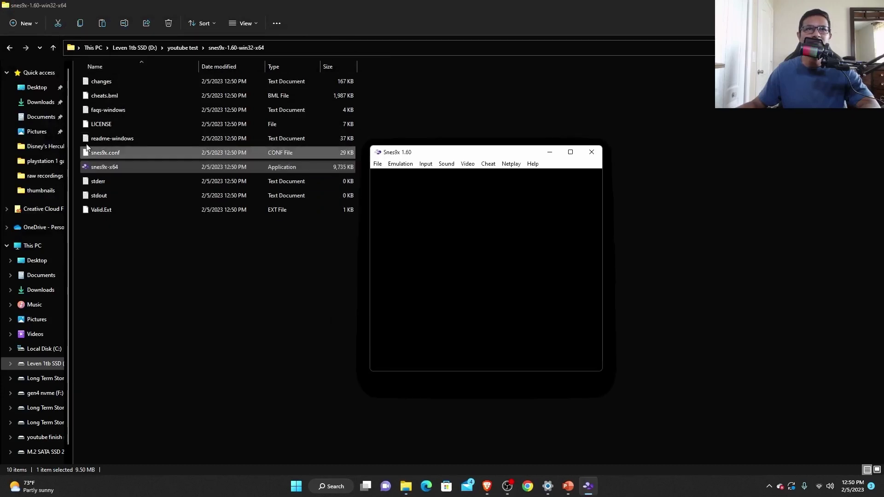
Open the emulator's Load Game dialog once without choosing a game, cancel it and close Snes9x
click(378, 164)
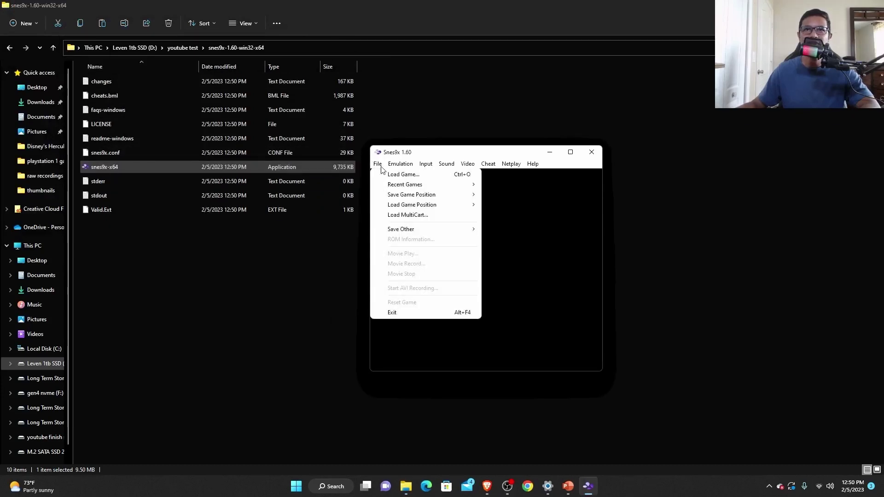
click(436, 179)
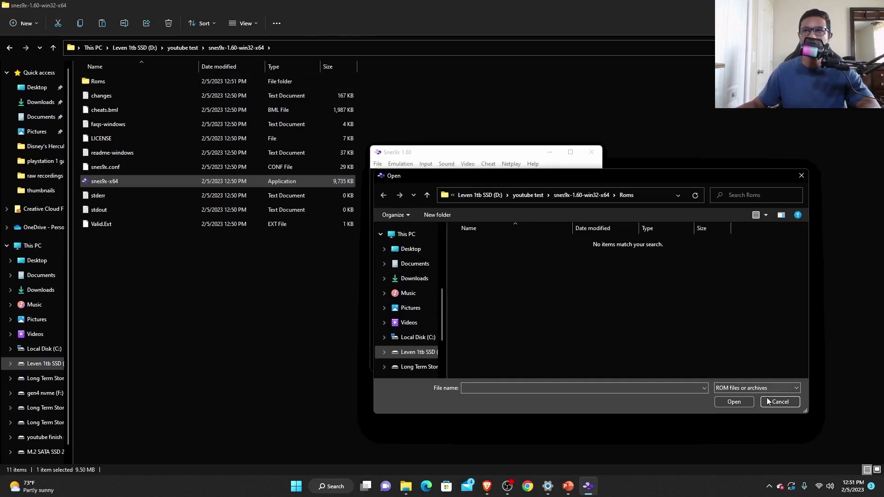
click(780, 404)
click(591, 152)
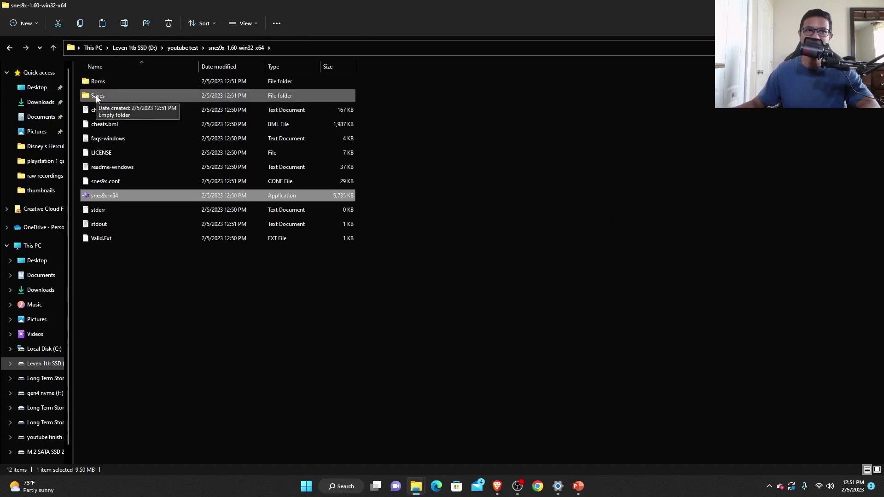
Go back to the "youtube test" folder and check the "Where to get it?" slide in the PowerPoint presentation
click(52, 47)
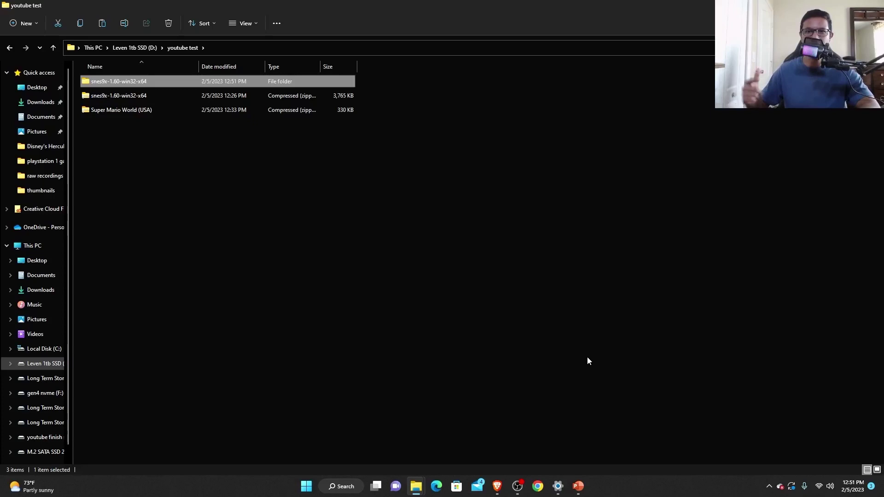
click(579, 486)
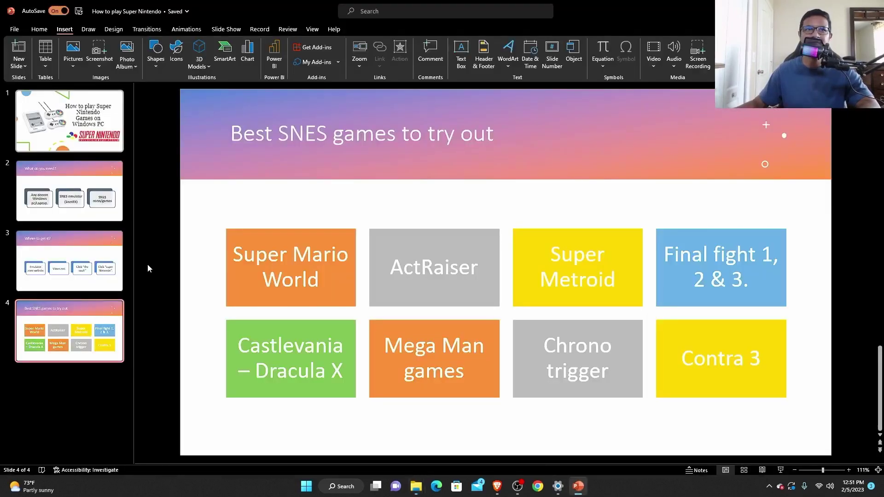
click(69, 261)
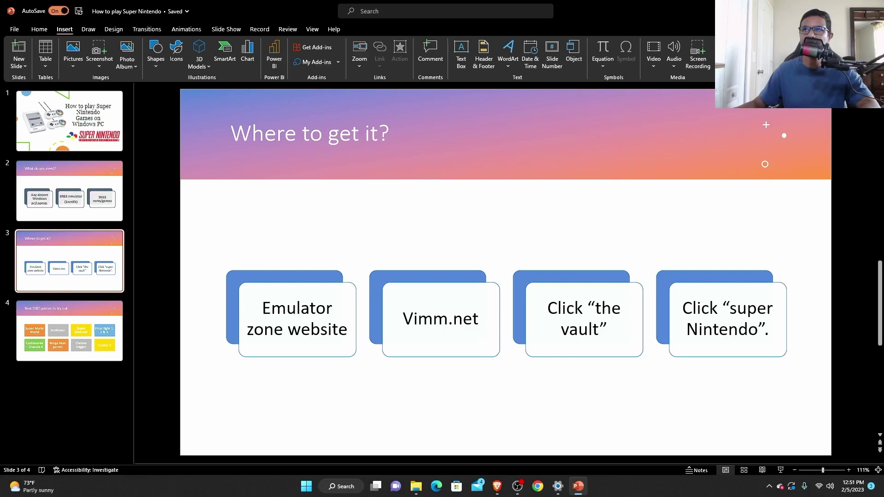
key(alt+Tab)
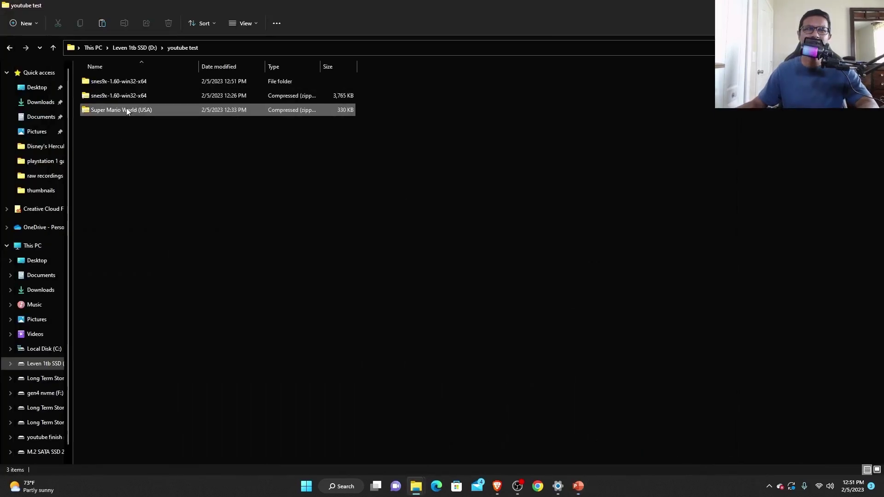
Extract the Super Mario World (USA) zip archive to D:\youtube test\Super Mario World (USA)
click(119, 112)
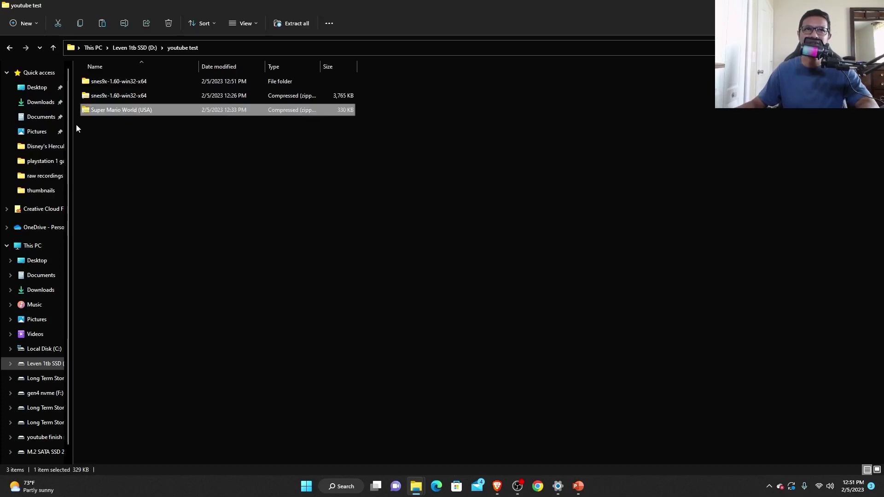
right_click(131, 111)
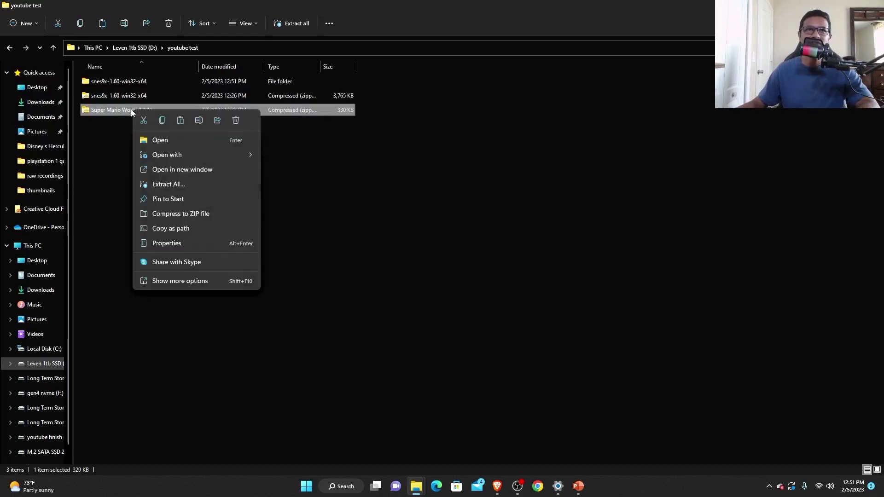
click(173, 187)
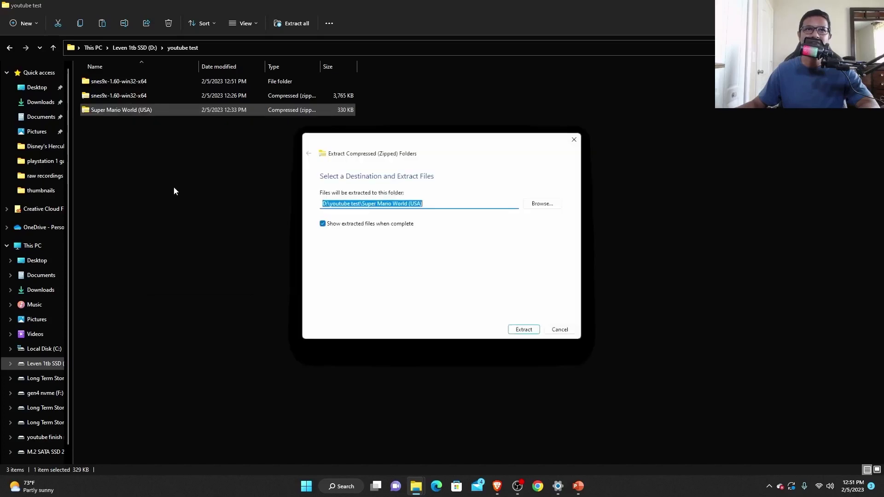
click(525, 330)
Copy Super Mario World (USA).sfc from its extracted folder into the Roms folder inside snes9x-1.60-win32-x64
click(133, 97)
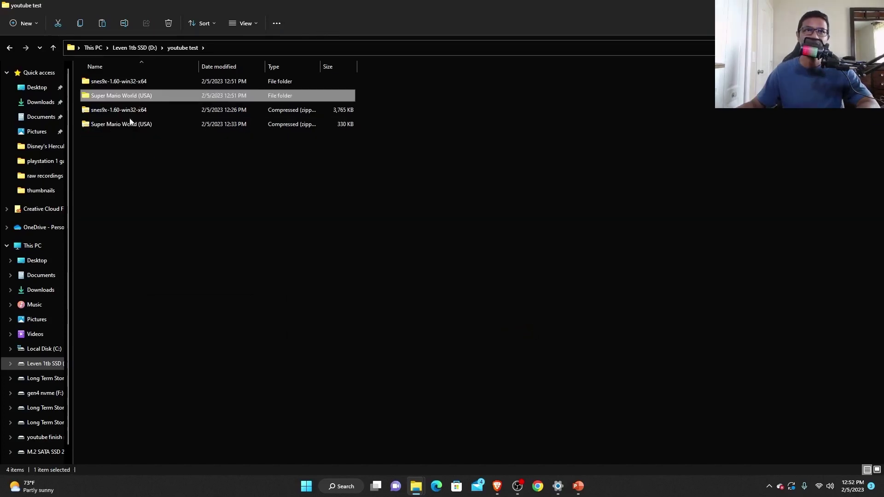
double_click(141, 95)
click(114, 81)
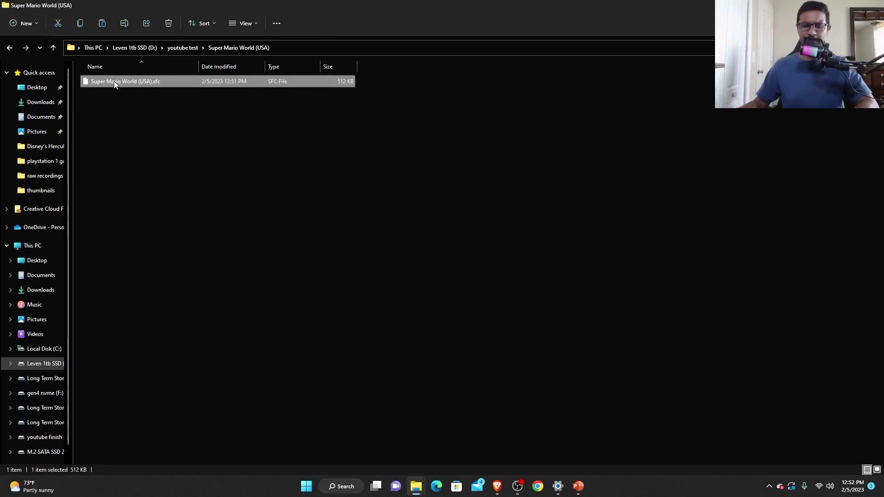
click(54, 46)
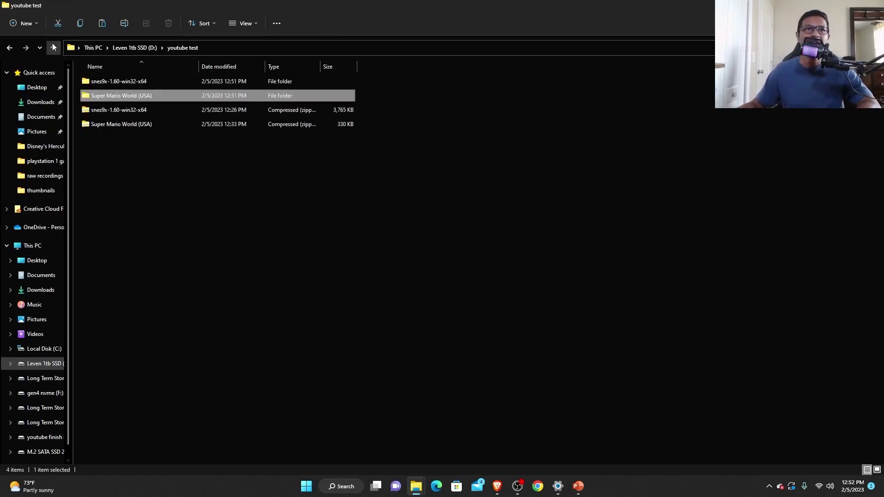
double_click(108, 83)
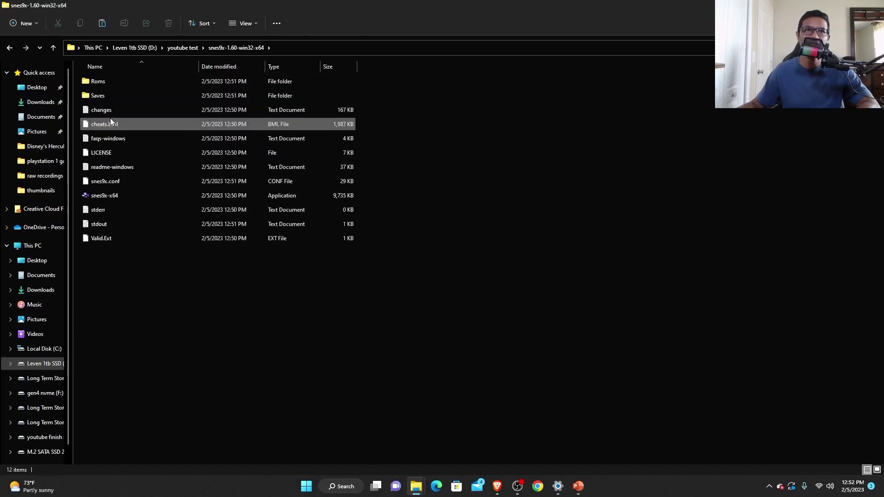
double_click(101, 81)
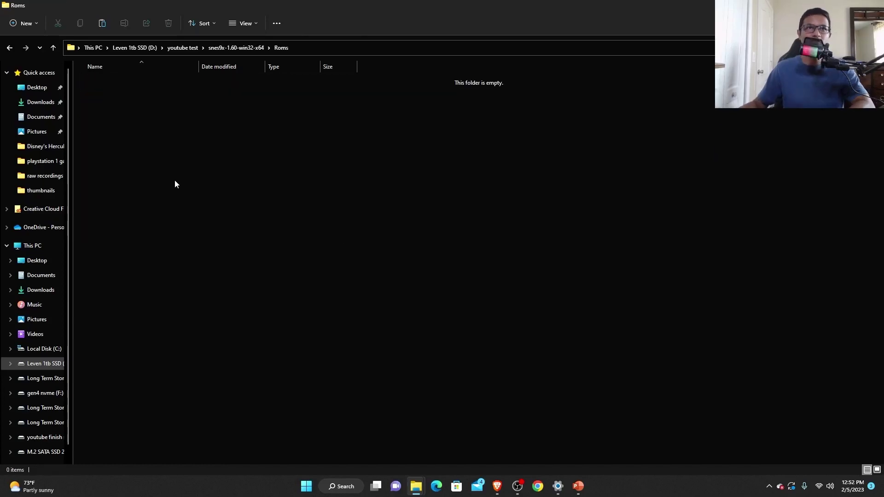
key(ctrl+v)
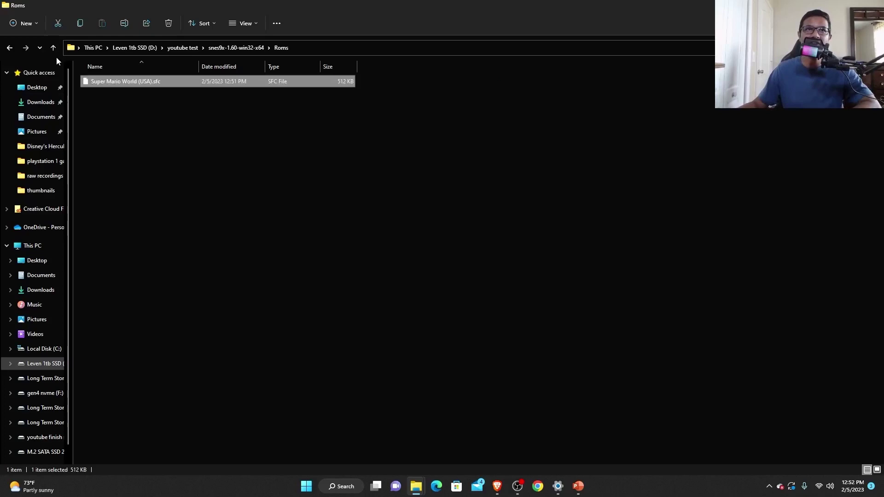
Launch snes9x-x64 from the snes9x-1.60-win32-x64 folder and load Super Mario World (USA).sfc from its Roms folder
click(53, 49)
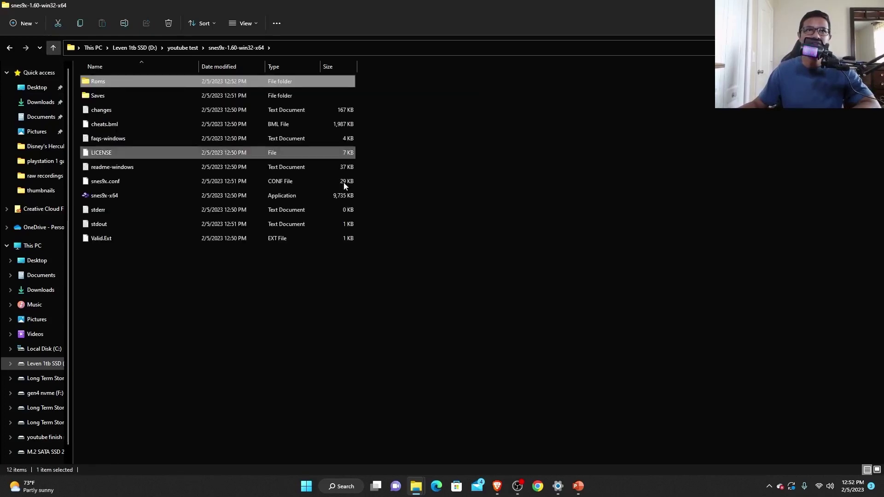
double_click(126, 196)
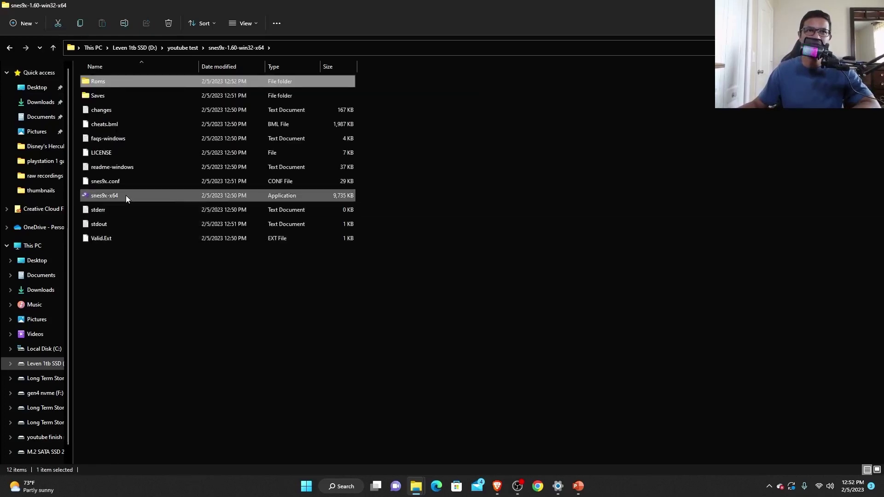
click(377, 164)
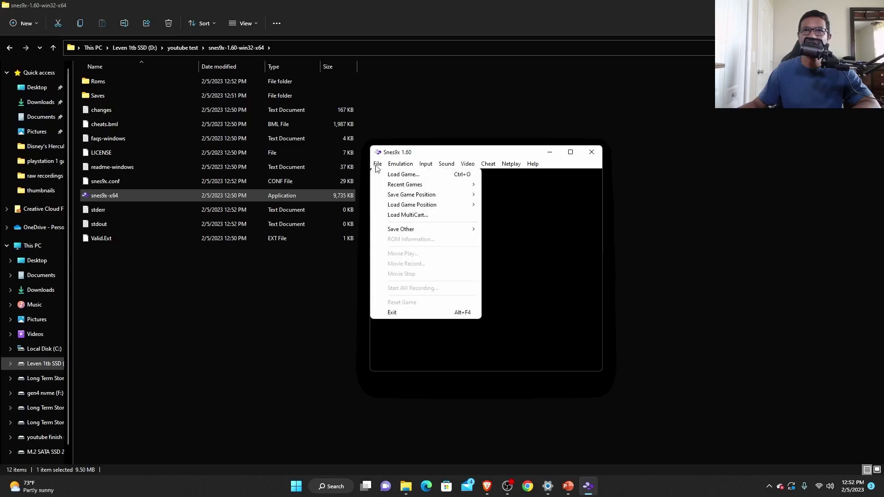
click(404, 174)
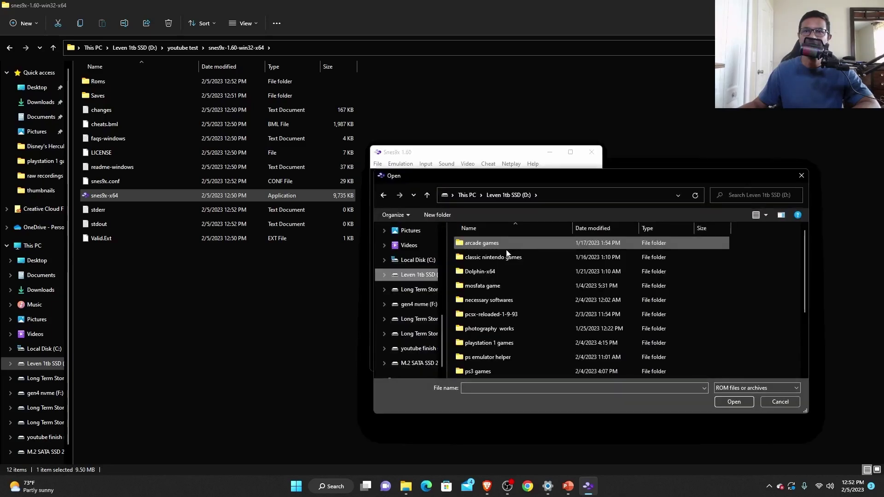
scroll(504, 347, down, 2)
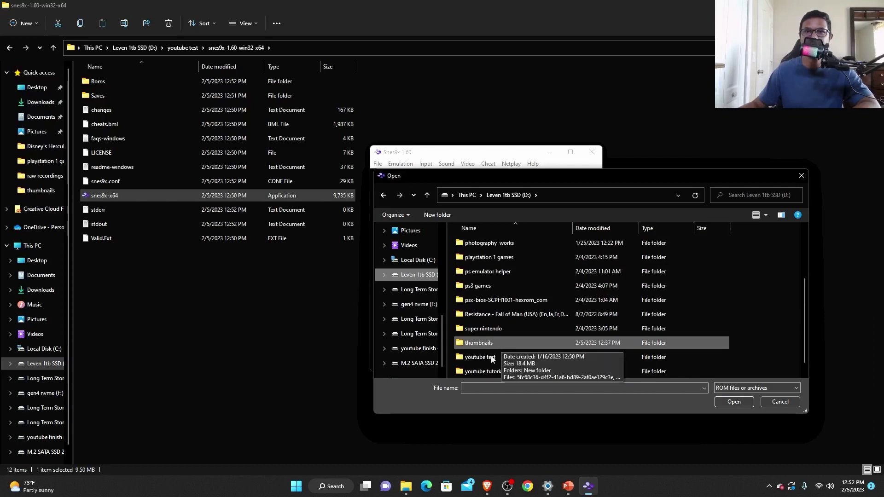
double_click(490, 359)
double_click(481, 241)
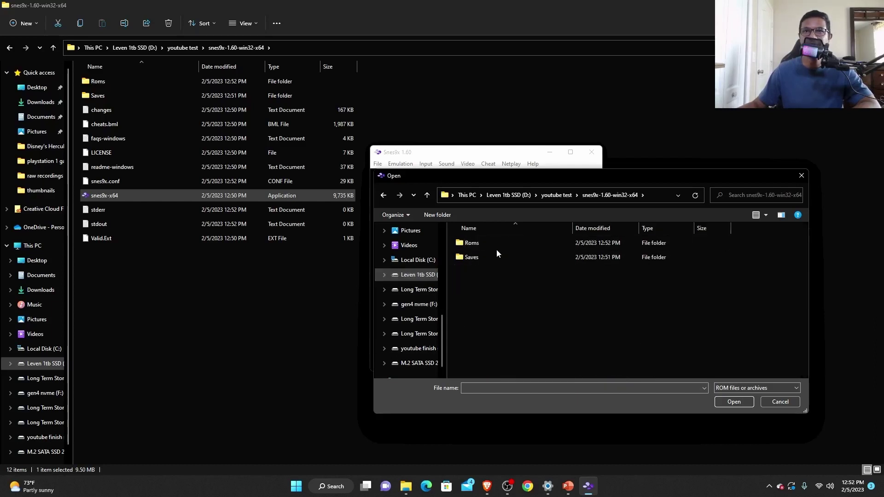
double_click(484, 242)
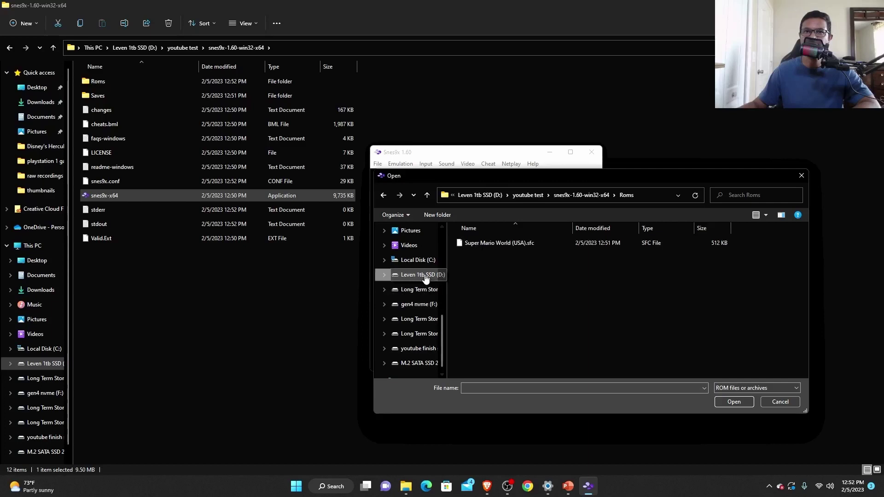
click(486, 242)
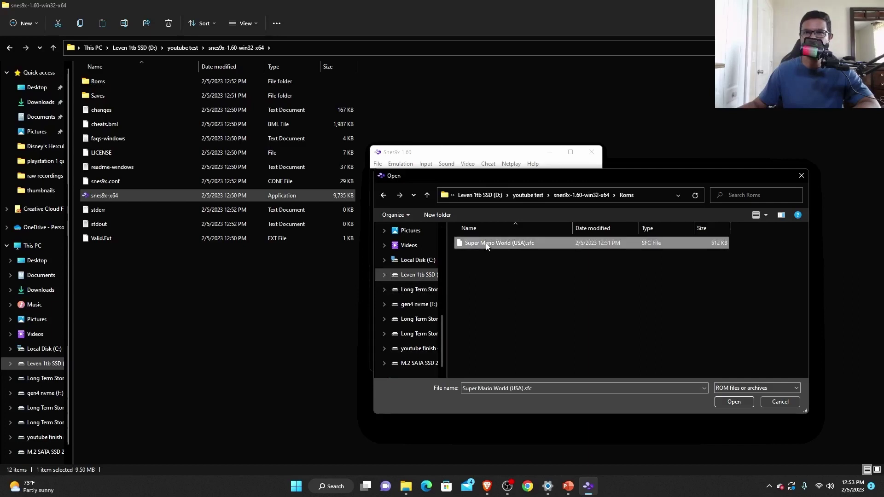
click(736, 402)
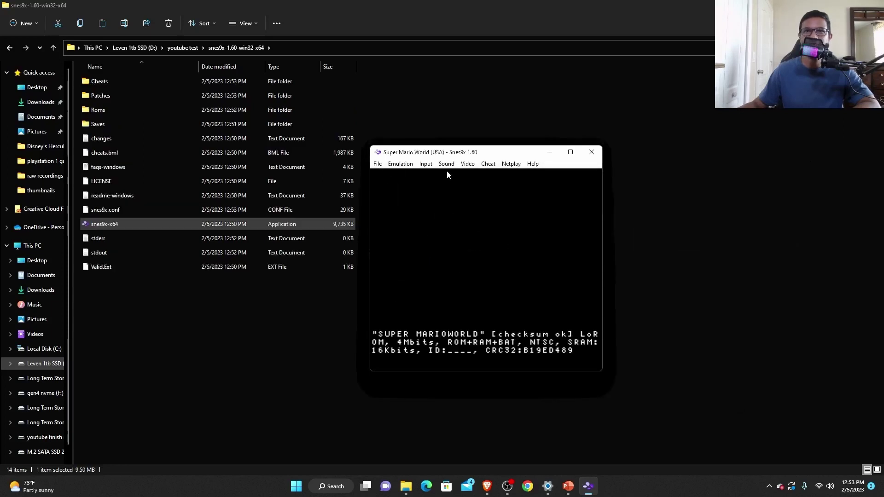
drag(463, 156, 373, 165)
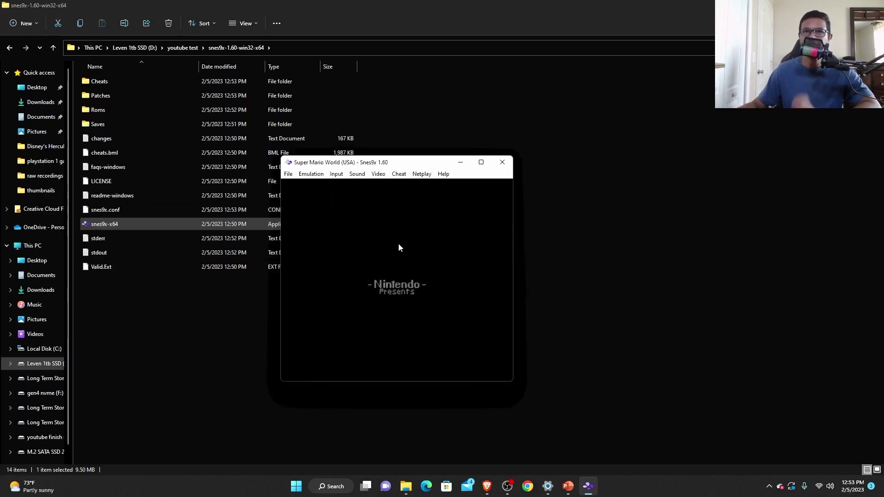
Open the Input Configuration, look at the Joypad #2 mapping and return to Joypad #1
click(337, 174)
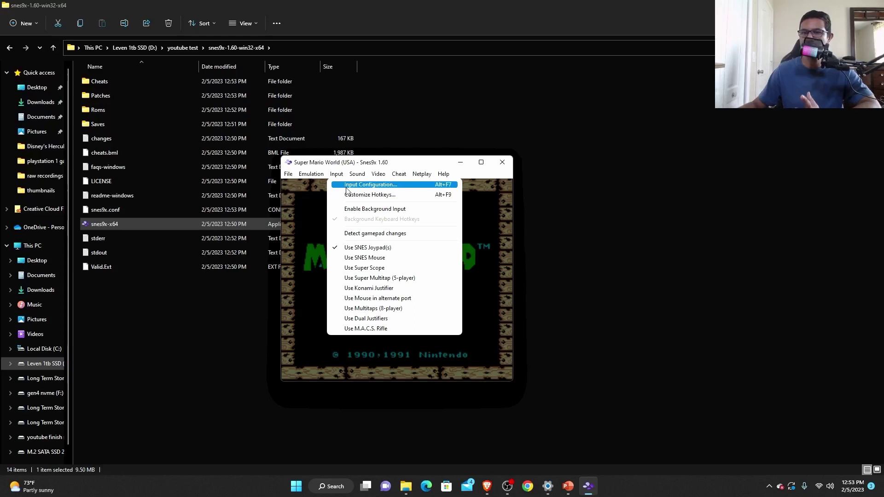
click(347, 187)
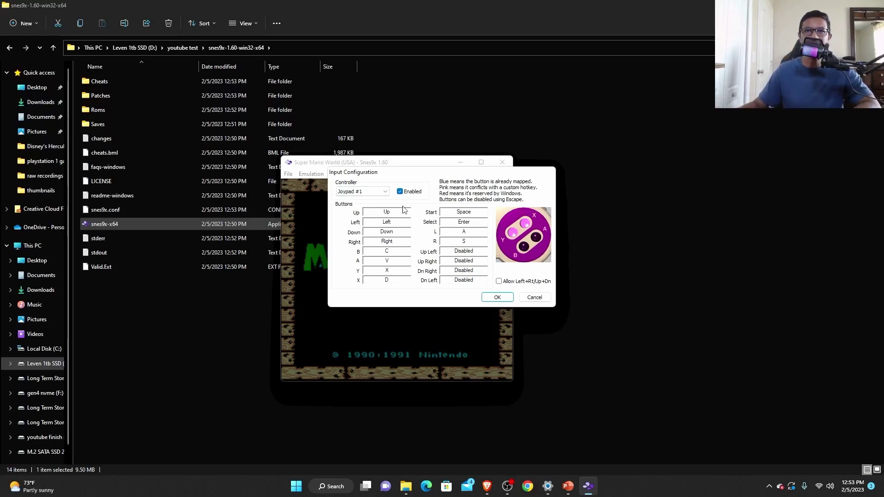
click(363, 192)
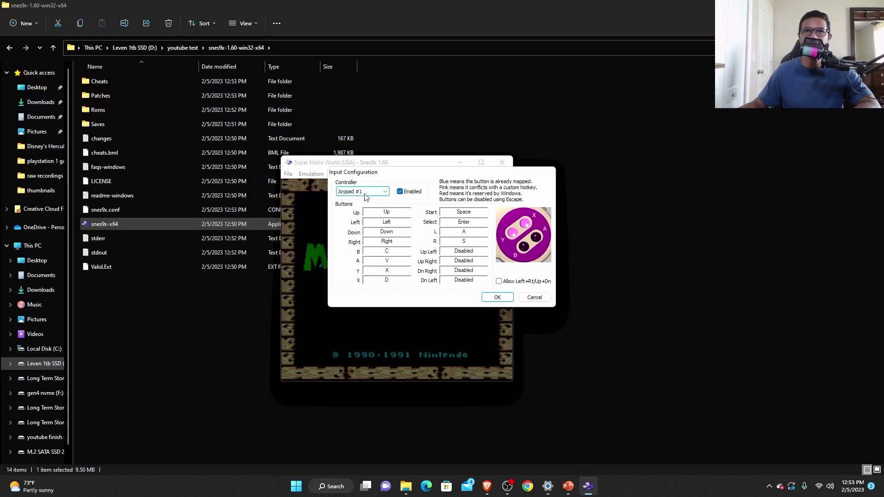
click(364, 206)
click(364, 192)
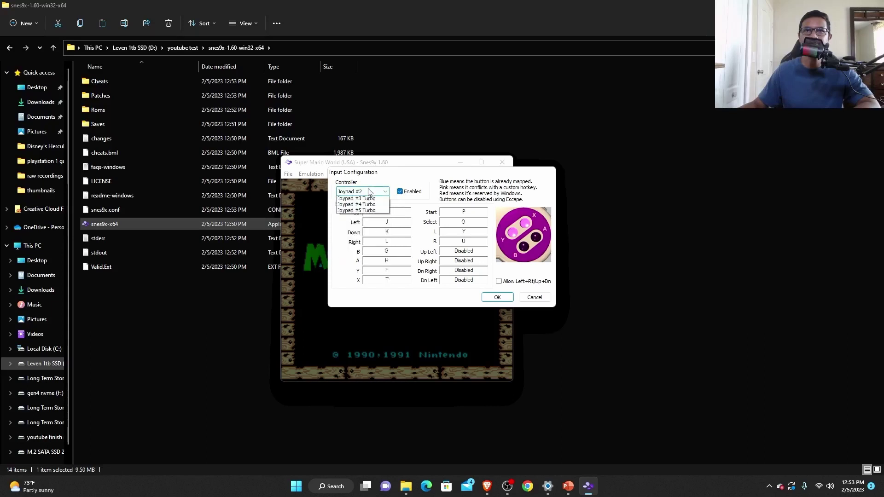
click(364, 200)
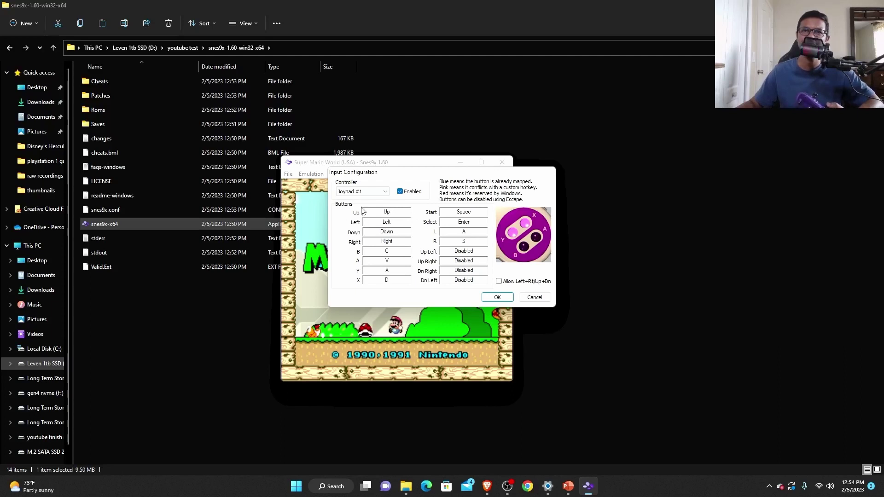
Map Joypad #1 to the gamepad: directions, B/A/Y/X to Buttons 0–3, Start to 7, Select to 6, L to 4, and R; save it
click(389, 215)
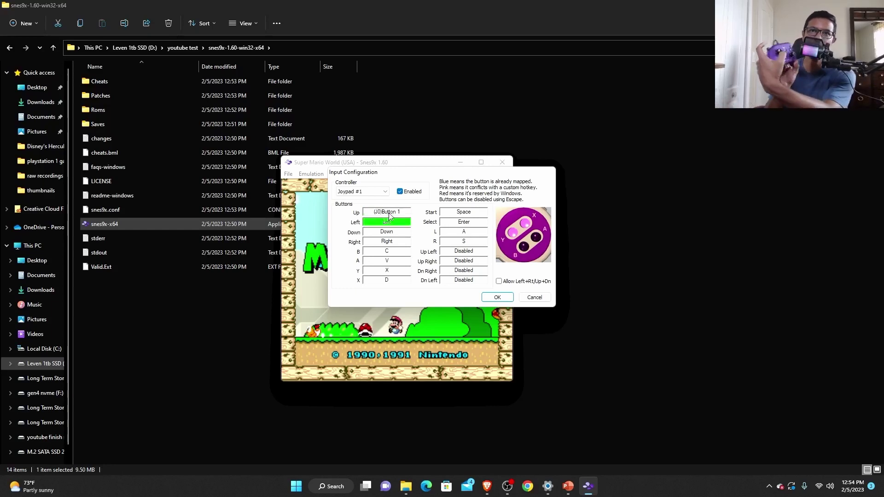
click(392, 214)
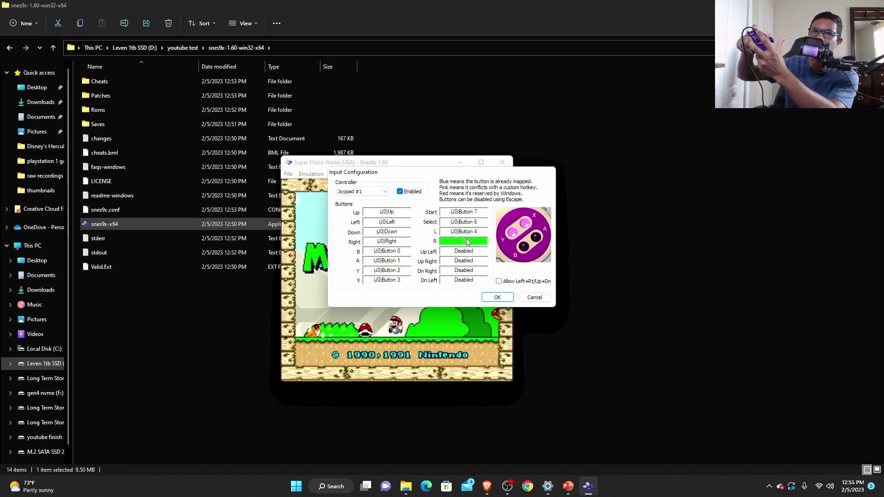
click(497, 297)
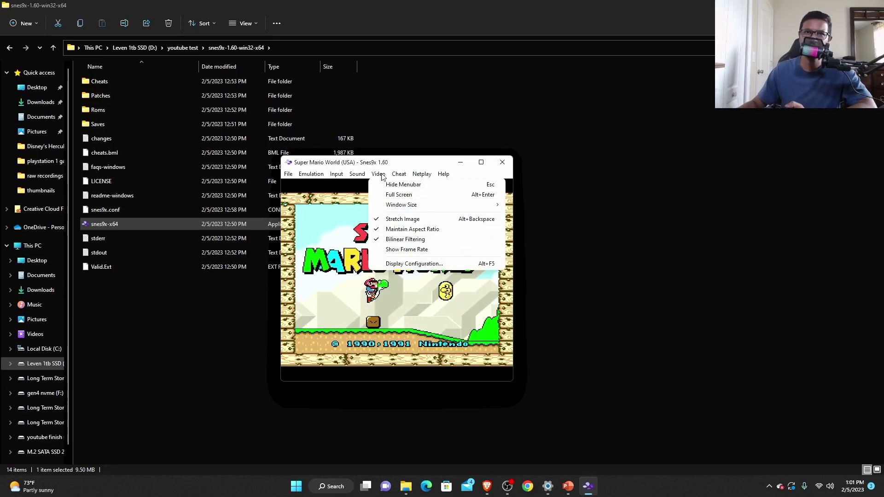
In the display configuration, choose Direct3D as output method and 4:3 as aspect ratio, and enable VSync
click(411, 267)
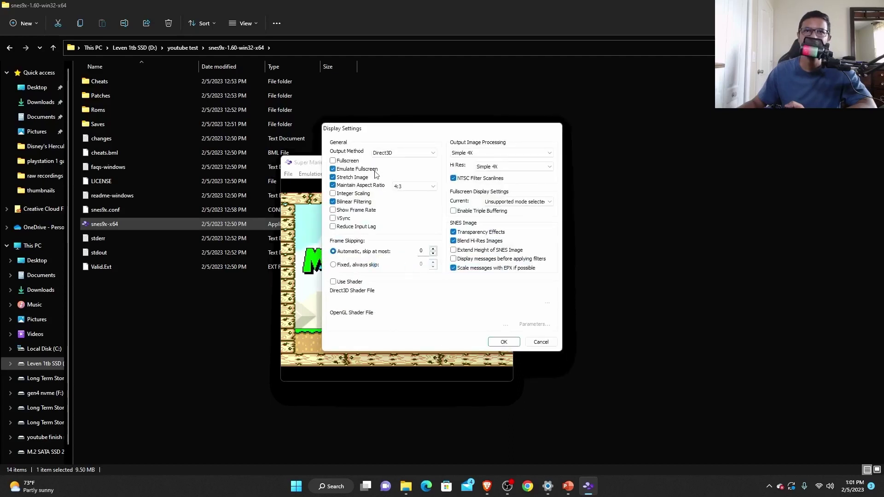
click(406, 154)
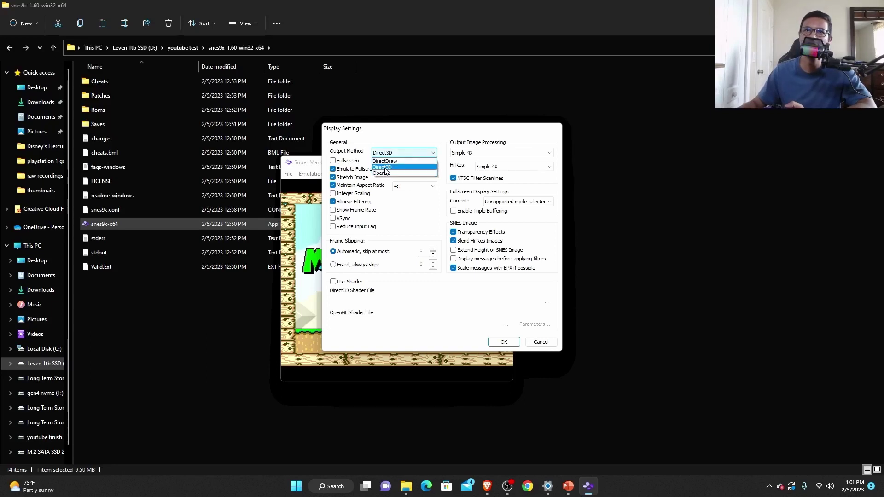
click(385, 168)
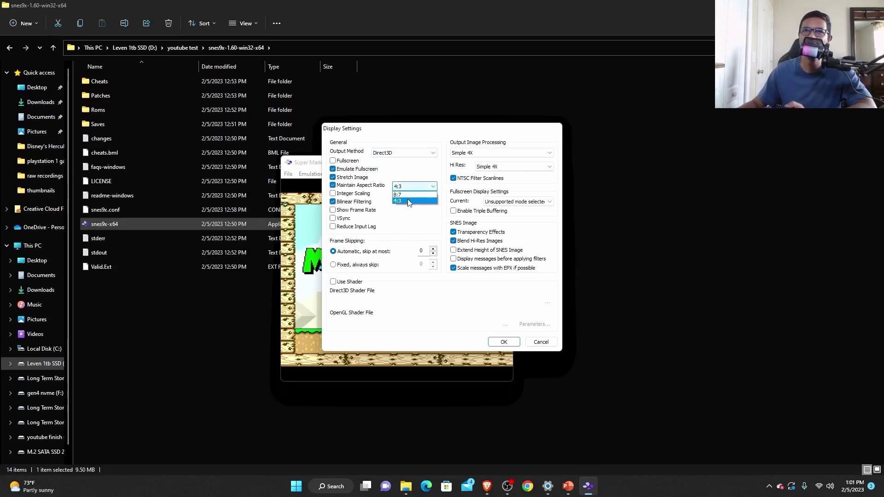
click(408, 202)
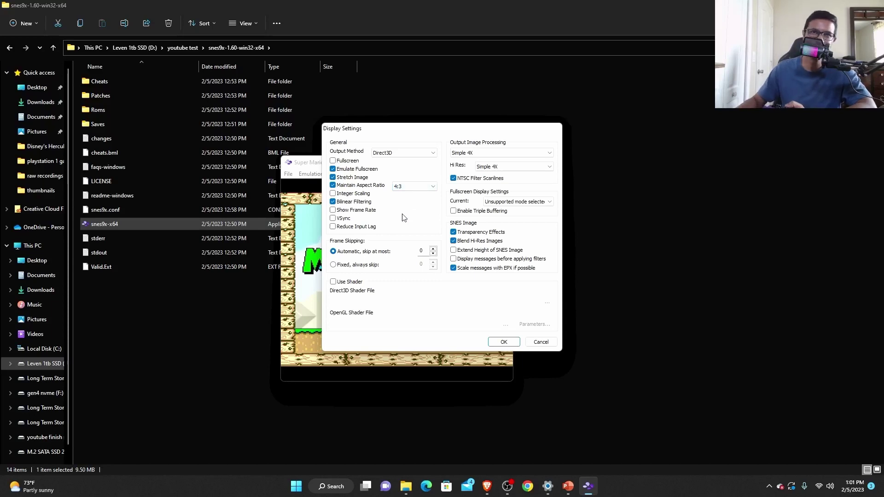
click(332, 218)
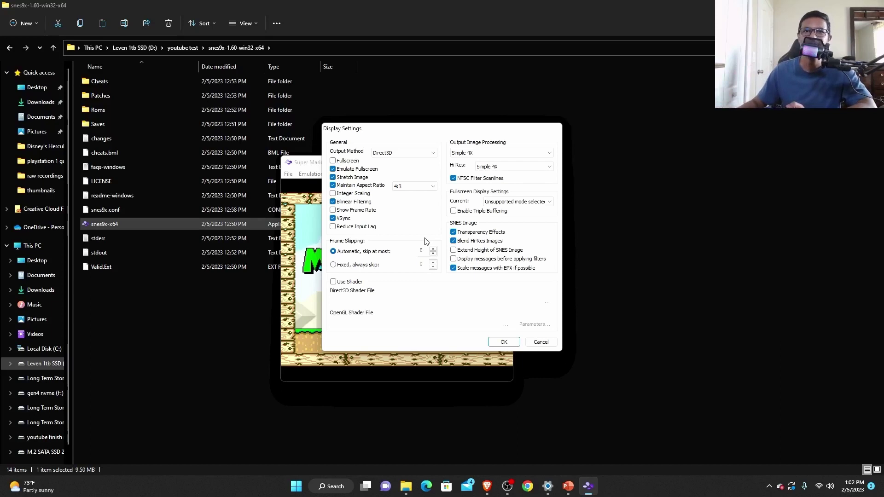
Try None and 3xBRZ as the output image processing filter
click(478, 154)
scroll(470, 168, up, 2)
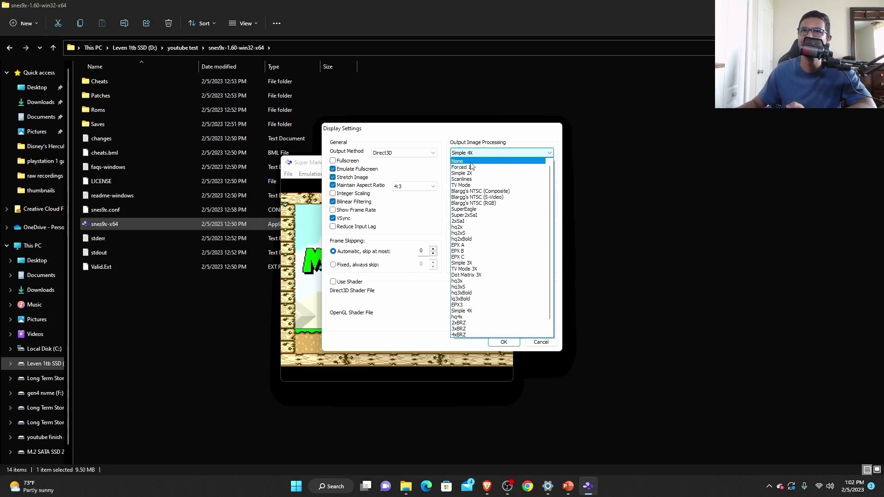
click(472, 162)
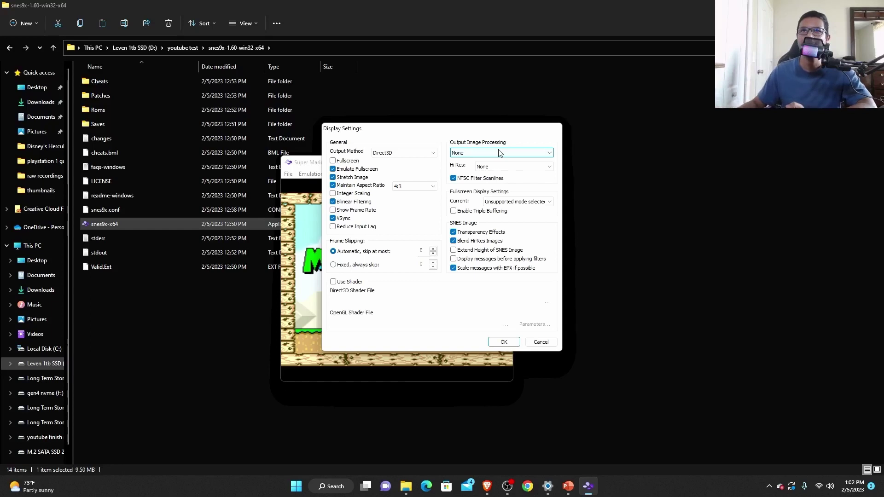
click(499, 153)
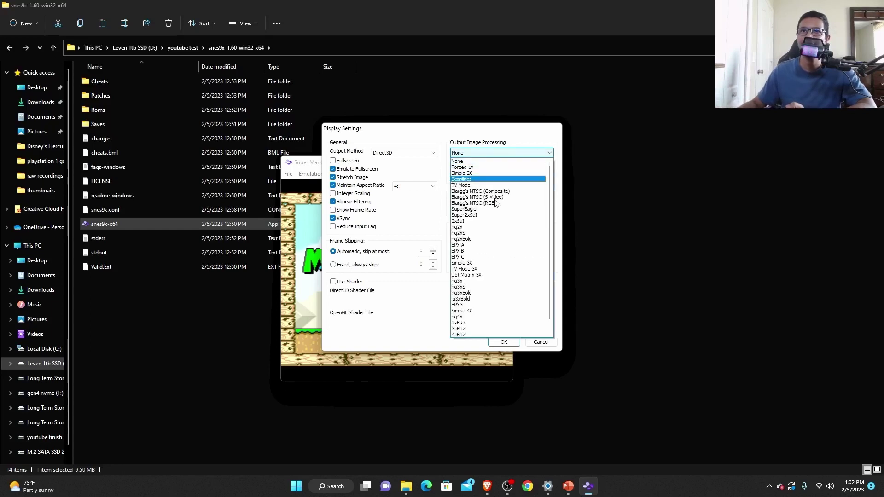
click(471, 329)
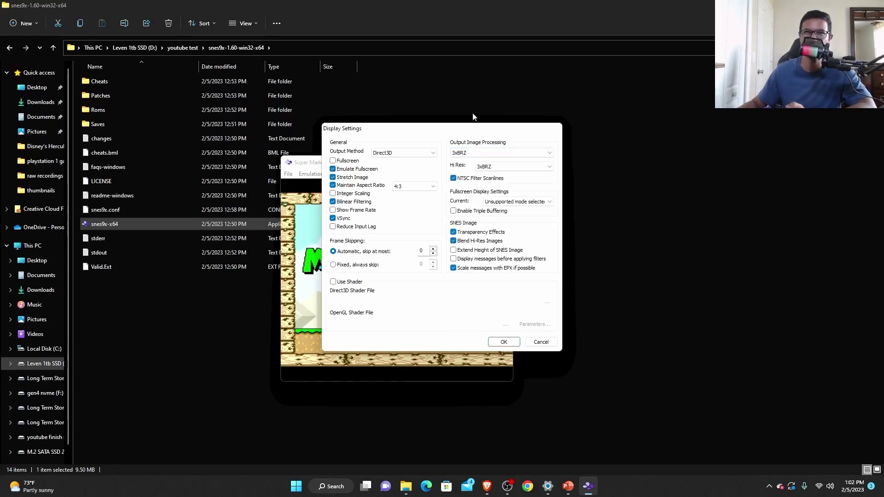
Set the output image processing to Simple 4X and apply the display settings
click(482, 153)
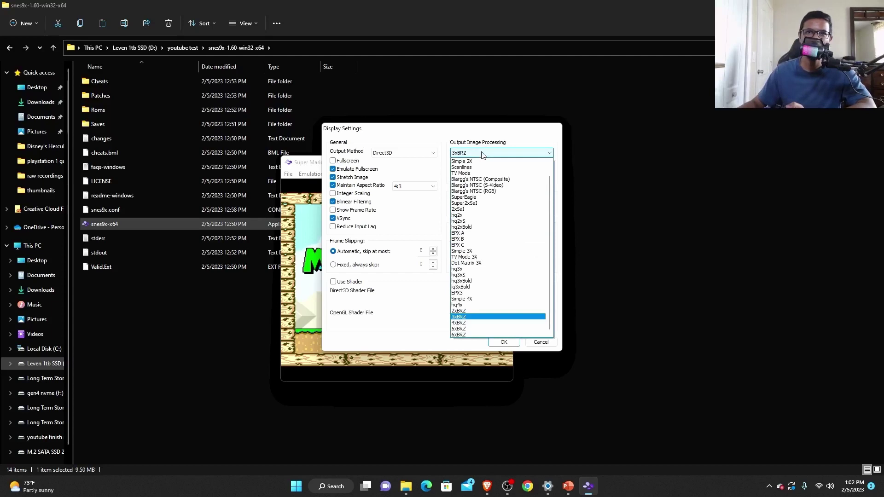
click(469, 299)
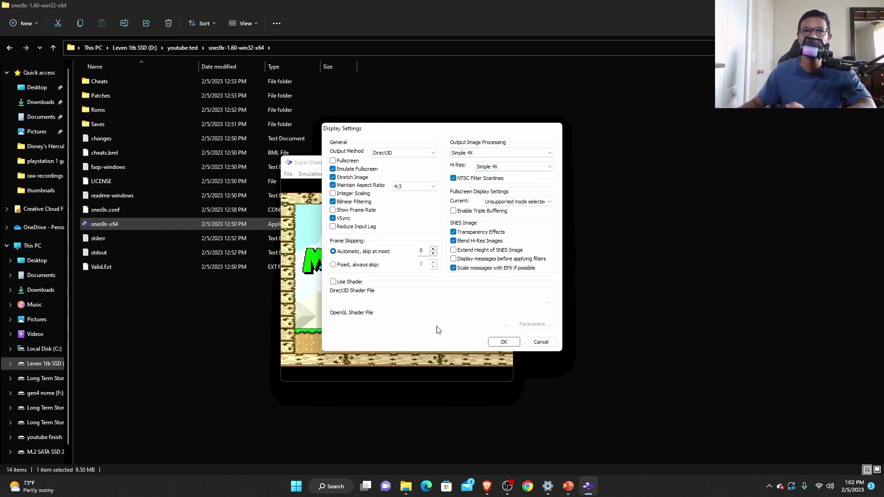
click(505, 343)
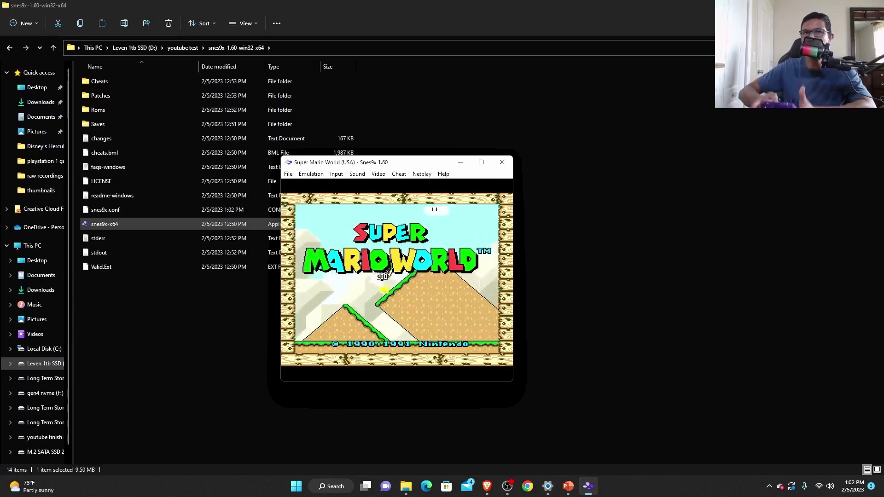
Start a 1 Player Game in an empty save slot and switch the emulator to full screen
key(Return)
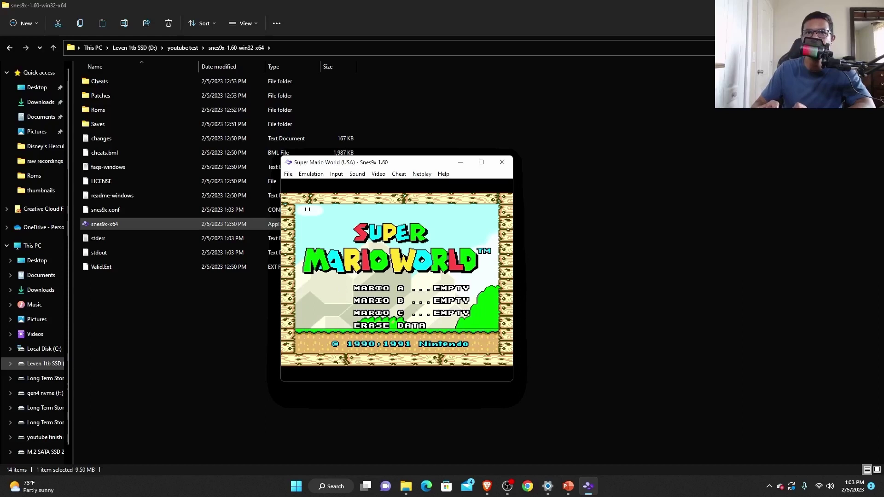
key(Return)
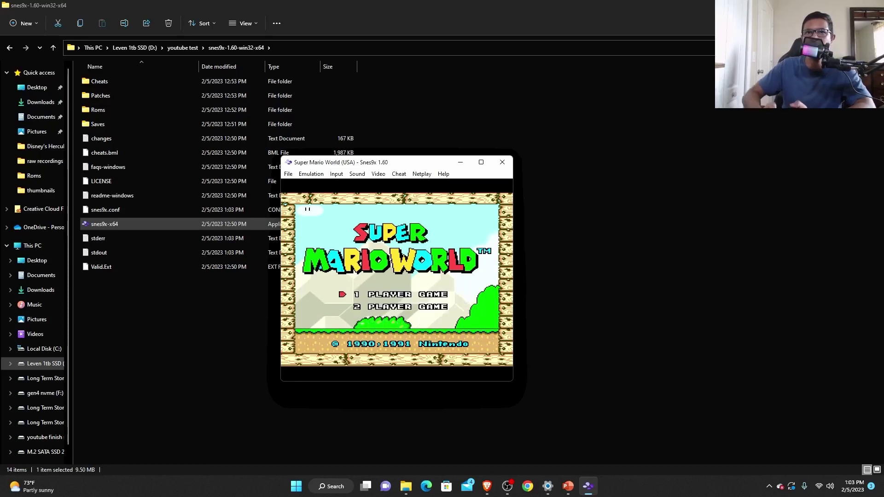
key(Return)
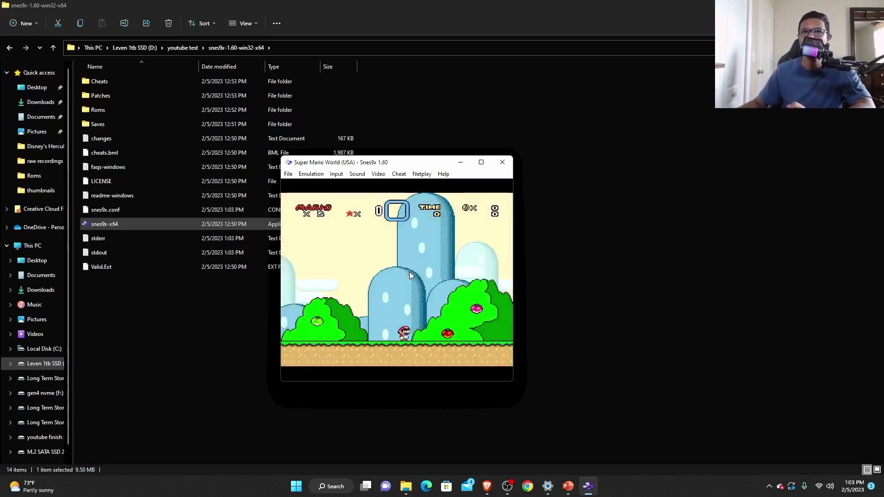
key(alt+Return)
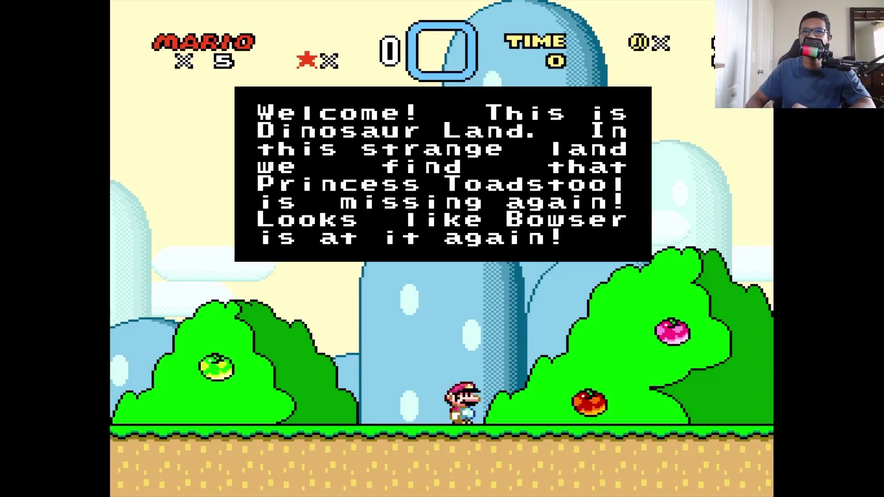
Dismiss the welcome message and enter a level to test the game by moving Mario and jumping
key(c)
key(Left)
key(c)
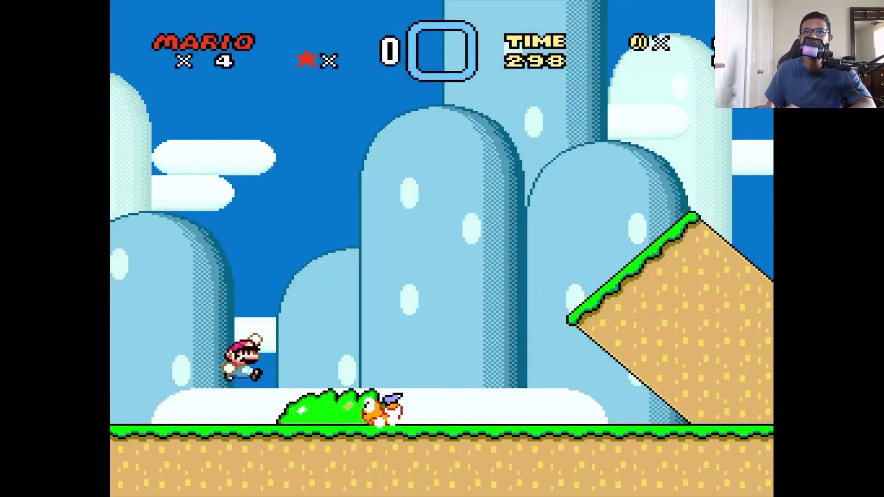
key(Left)
key(Right)
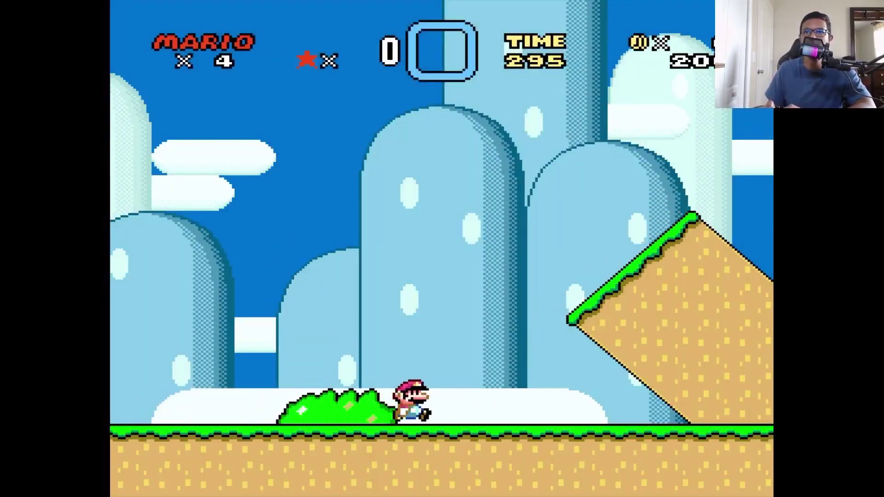
key(c)
key(c)
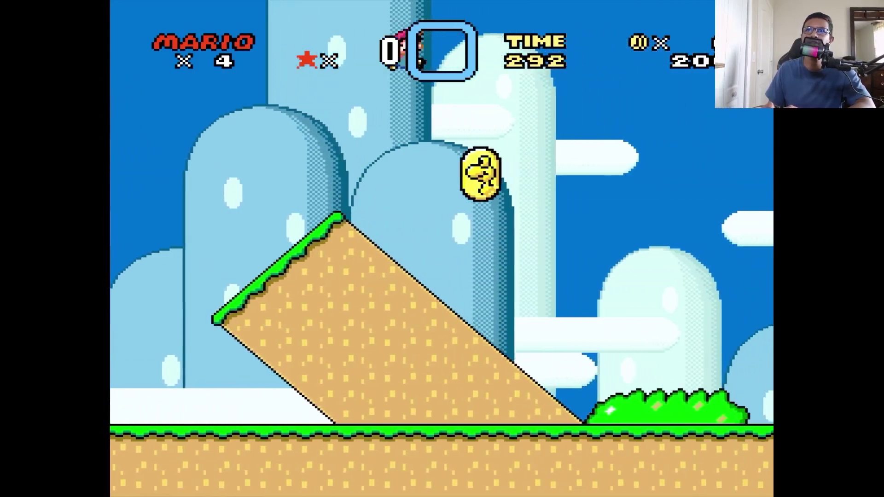
key(Right)
key(c)
key(Down)
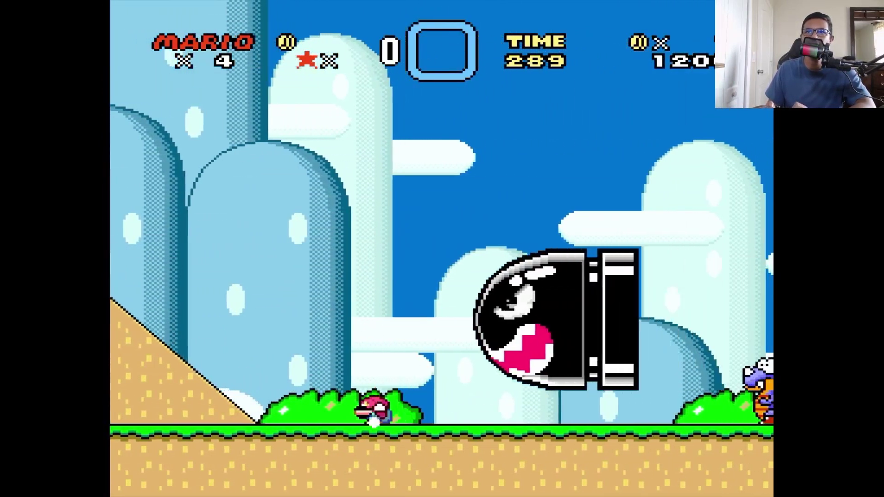
key(Right)
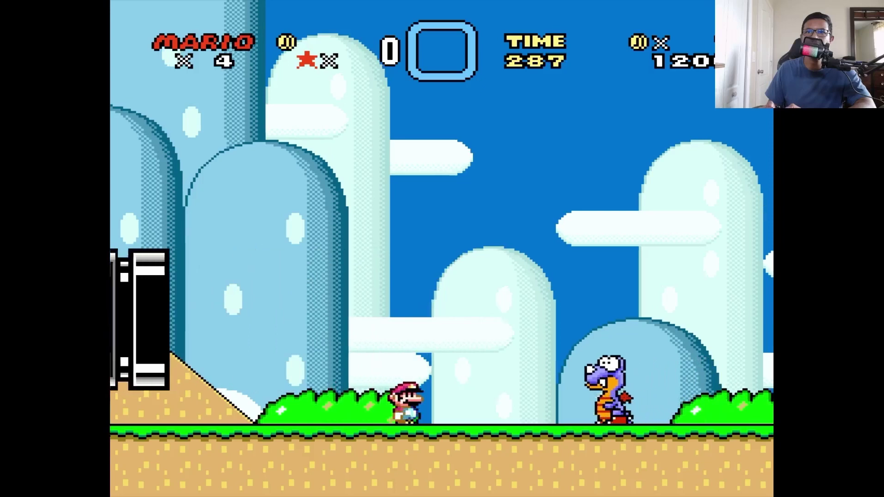
key(c)
key(Right)
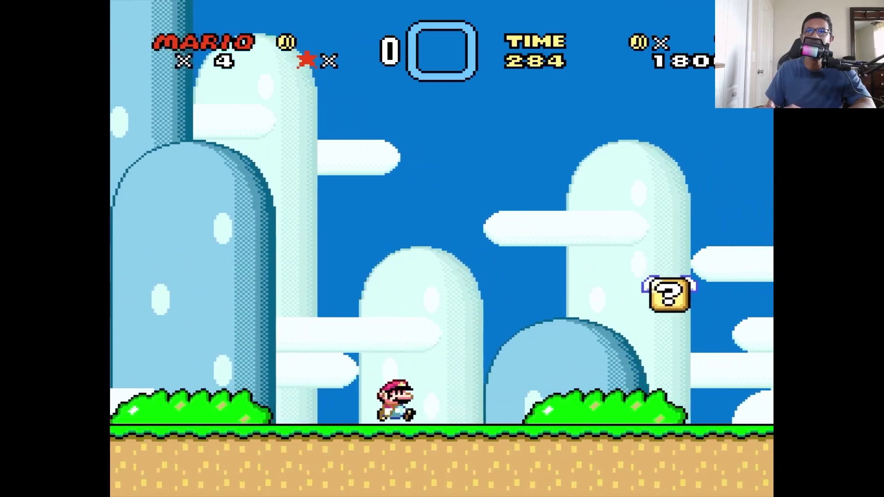
key(c)
key(Right)
key(Left)
key(c)
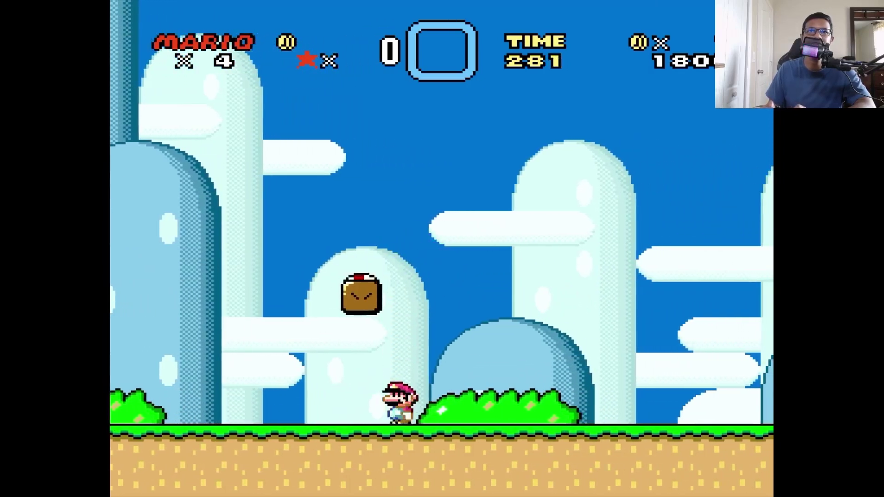
key(Right)
key(c)
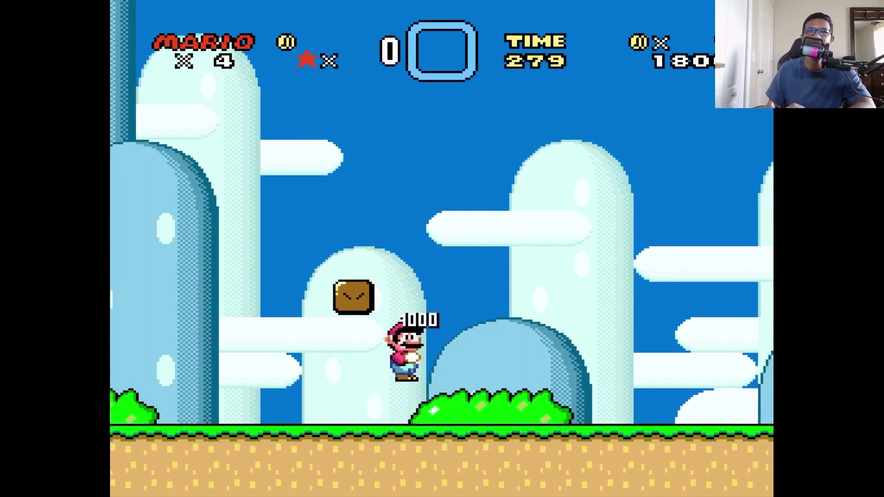
key(Right)
key(c)
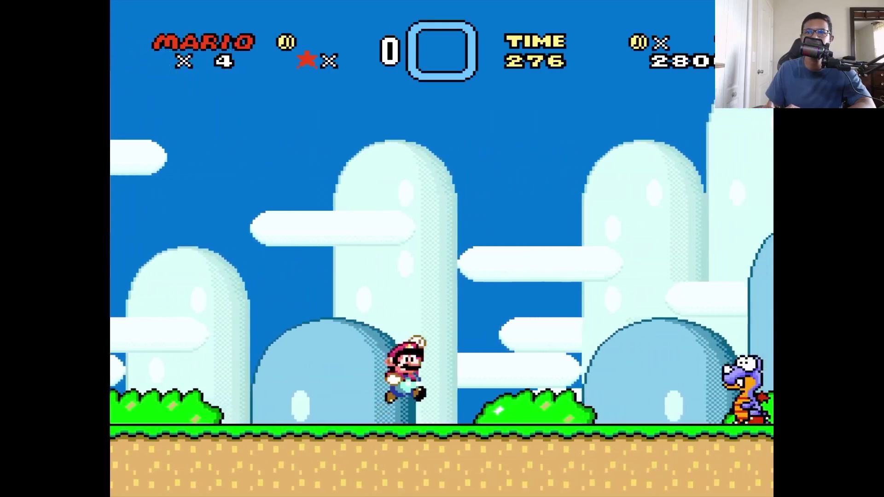
key(Right)
key(Right)
key(c)
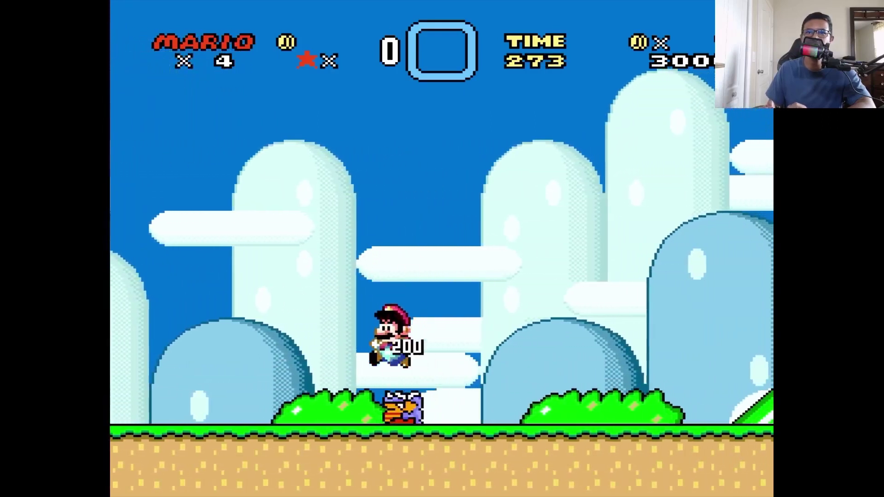
key(Right)
key(c)
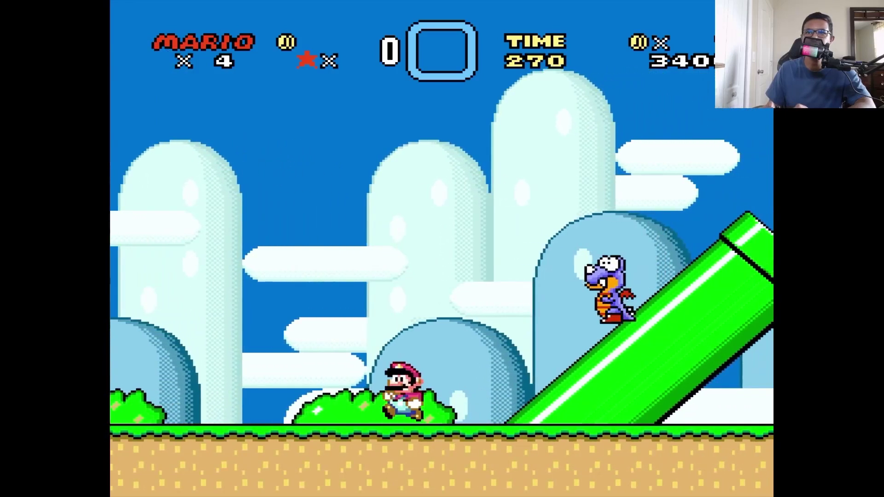
key(Left)
key(Right)
key(c)
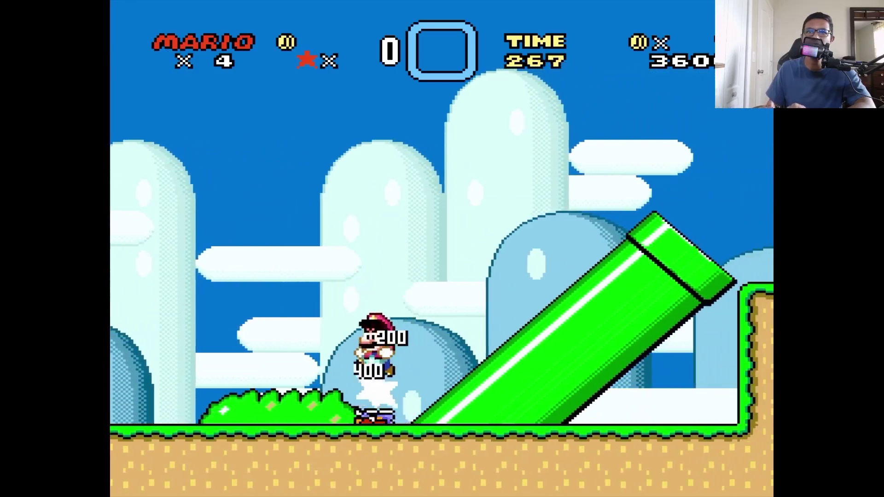
key(c)
key(Right)
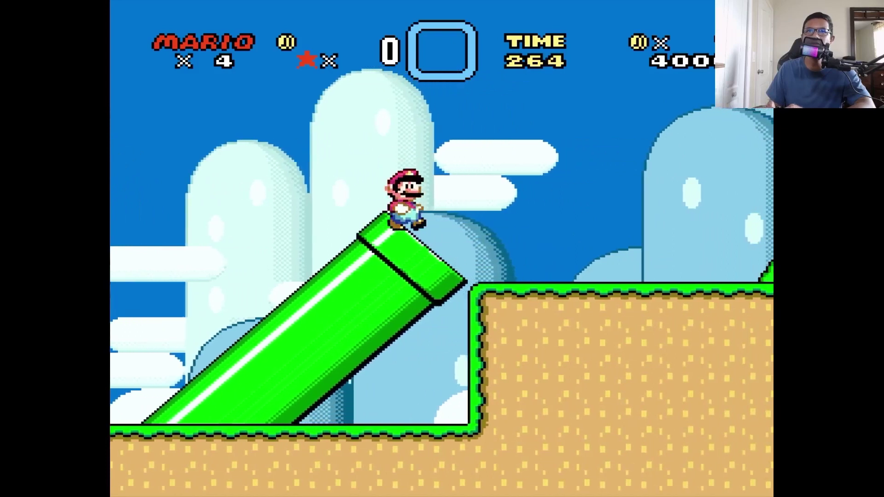
key(c)
key(c)
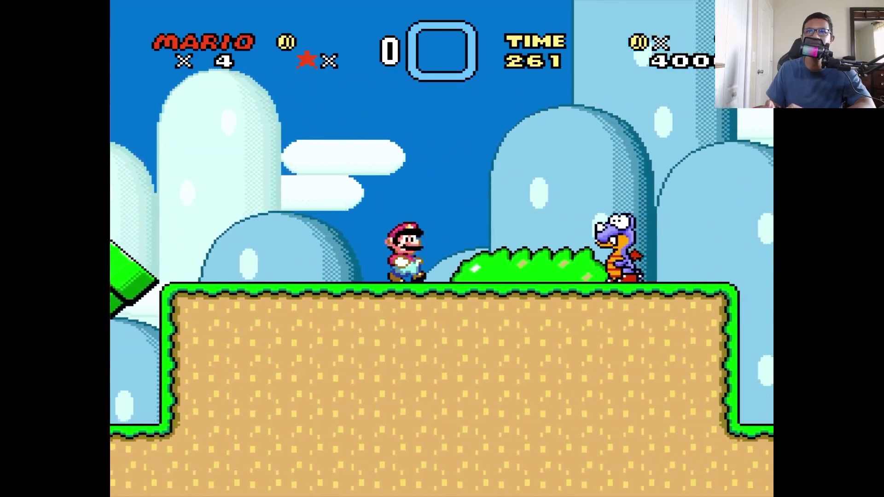
key(c)
key(Left)
key(c)
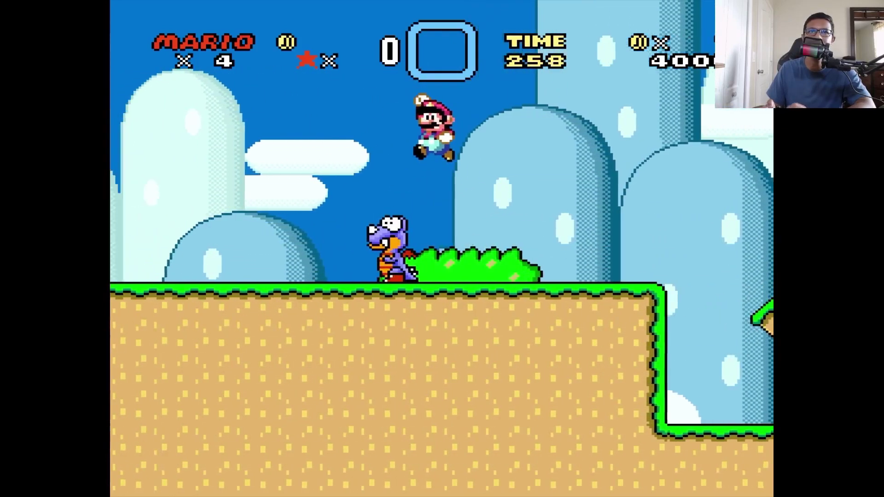
key(Right)
key(c)
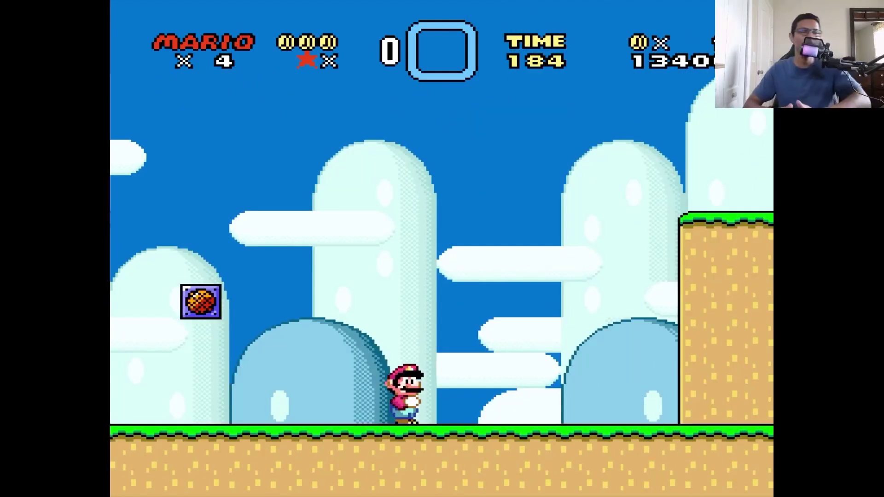